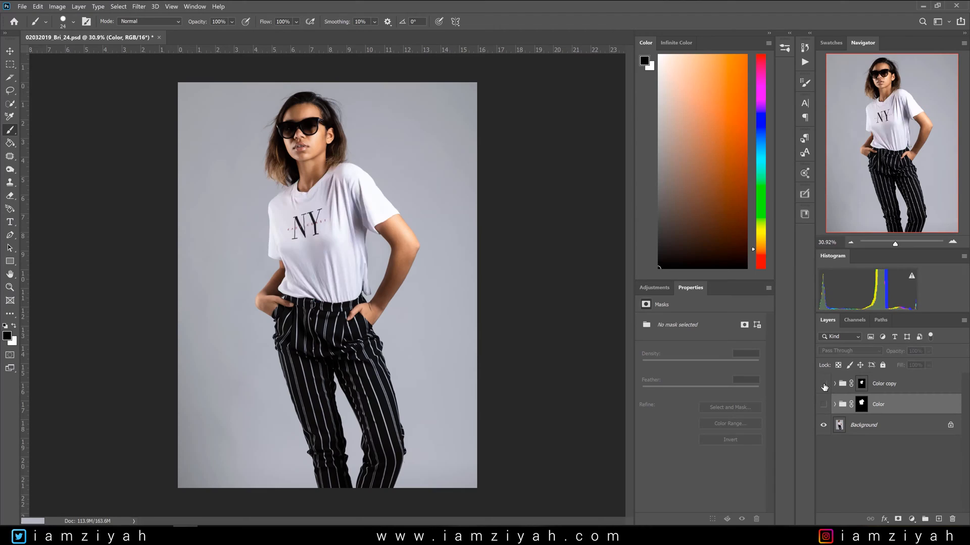
Preview the Color copy group, group it together with the Color group, and hide the new group.
left_click(824, 385)
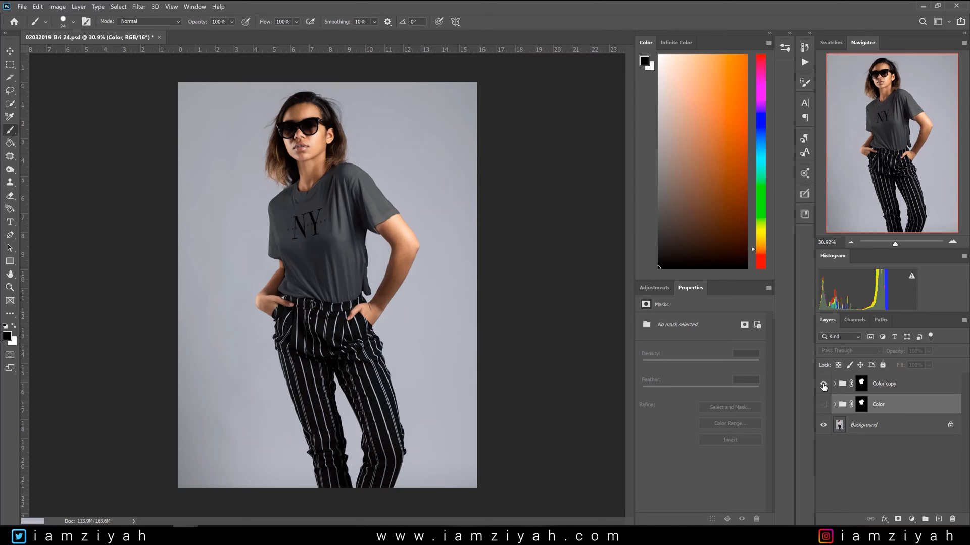
left_click(823, 385)
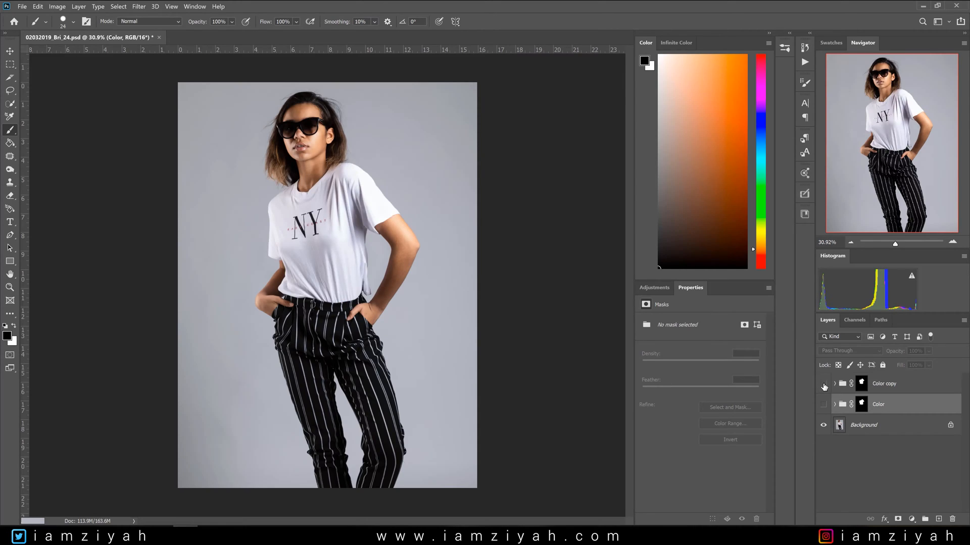
left_click(913, 391, "shift")
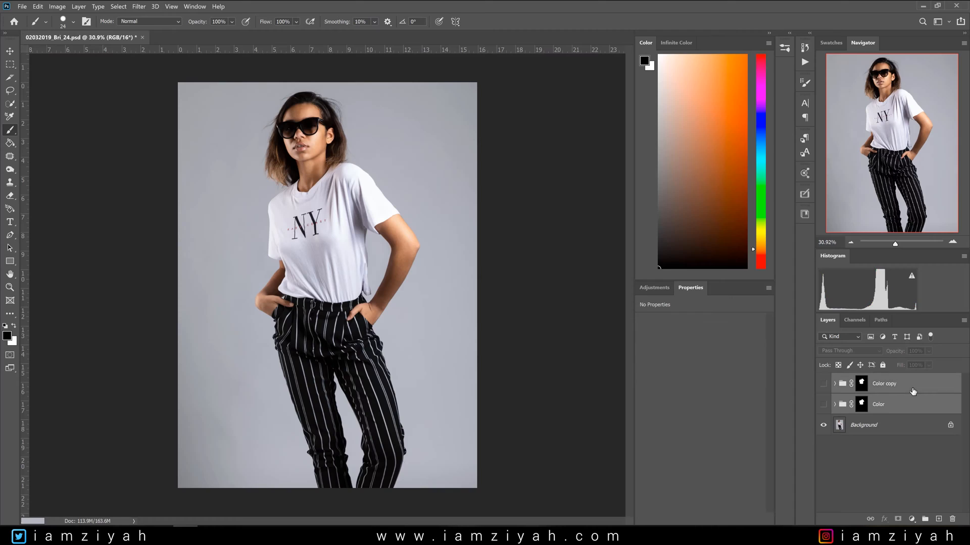
key("ctrl+g")
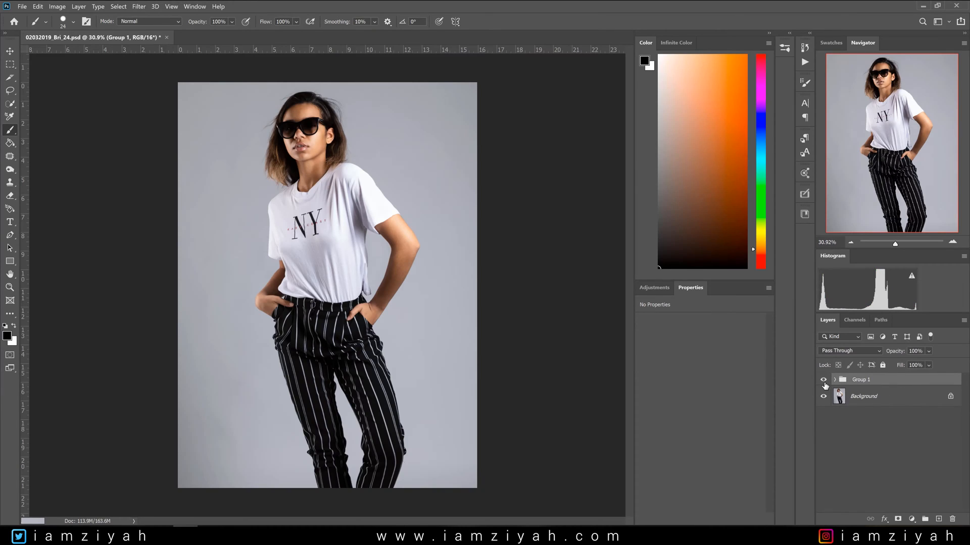
left_click(825, 384)
Add a Solid Color fill layer directly above the Background in orange ba7819.
left_click(898, 396)
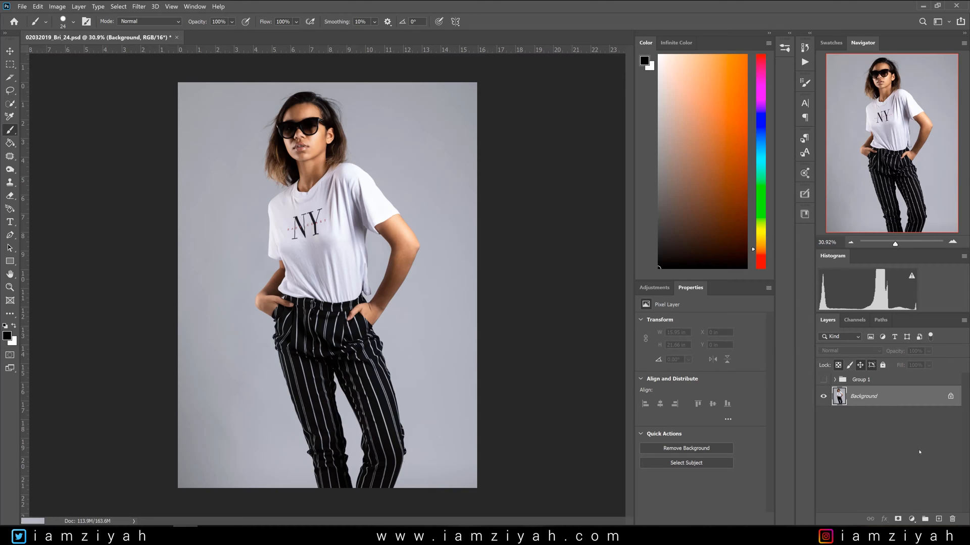
left_click(911, 518)
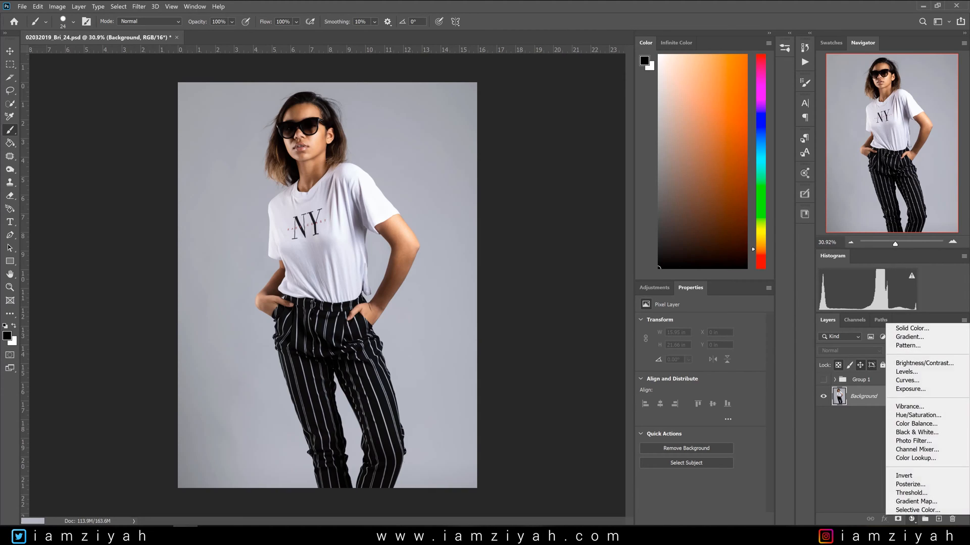
left_click(918, 329)
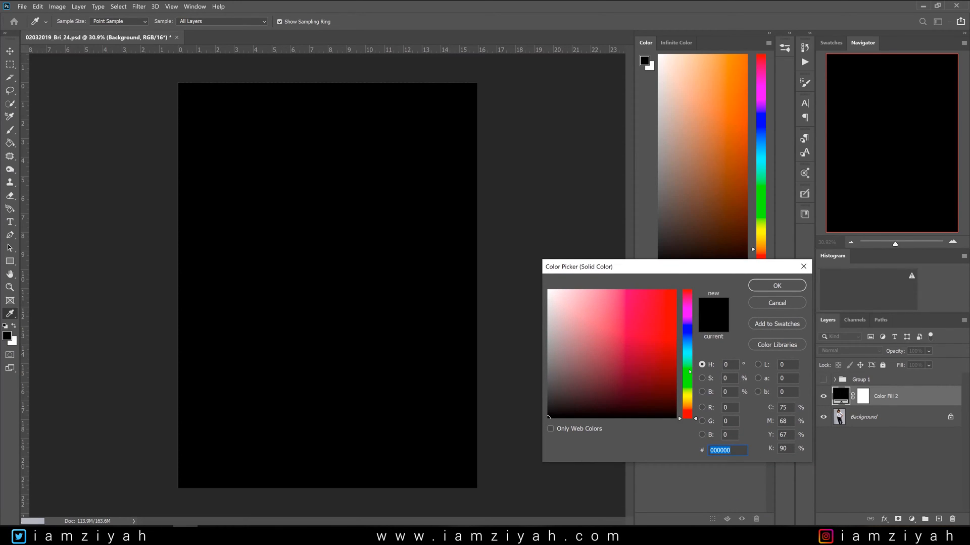
left_click_drag(687, 395, 687, 405)
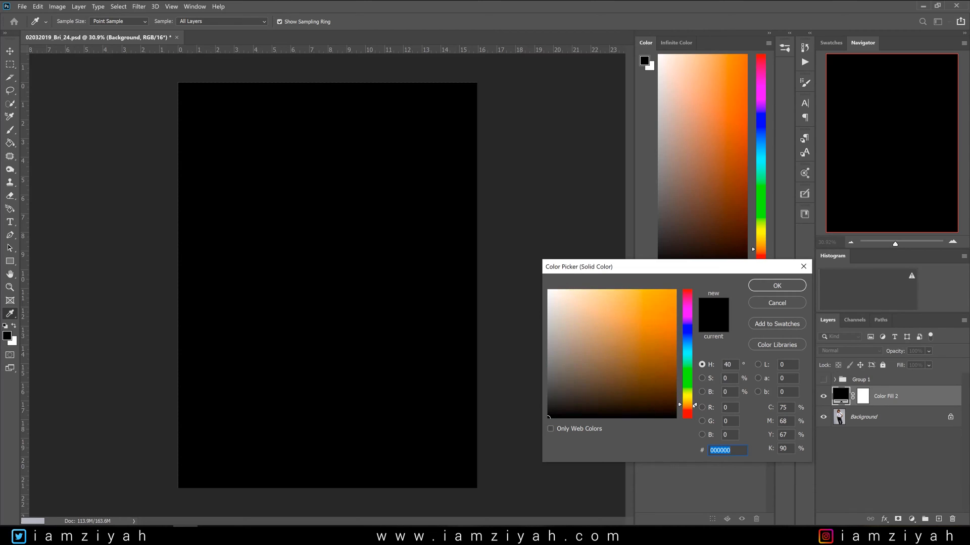
left_click(665, 321)
mouse_move(666, 320)
left_mouse_down()
mouse_move(647, 333)
mouse_move(659, 325)
left_mouse_up()
left_click_drag(693, 404, 696, 406)
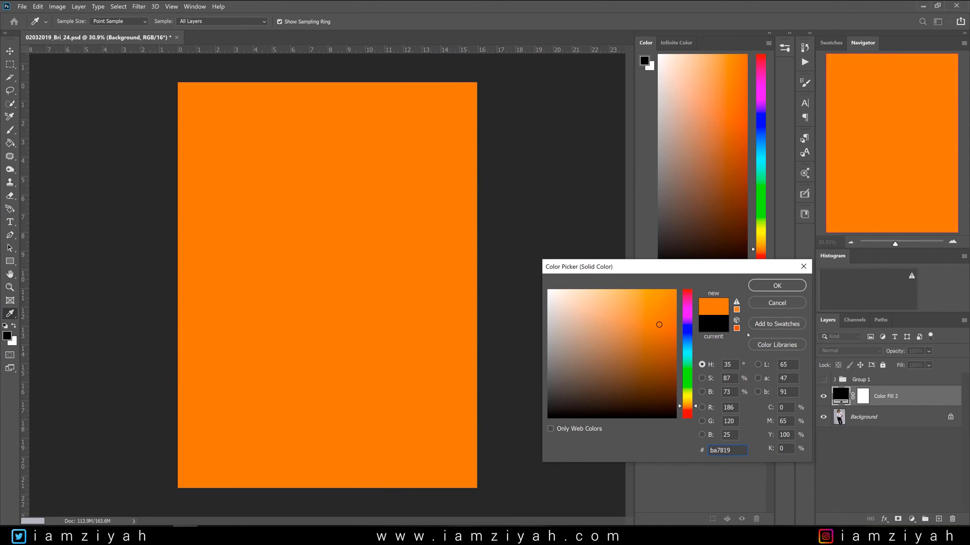
left_click(759, 286)
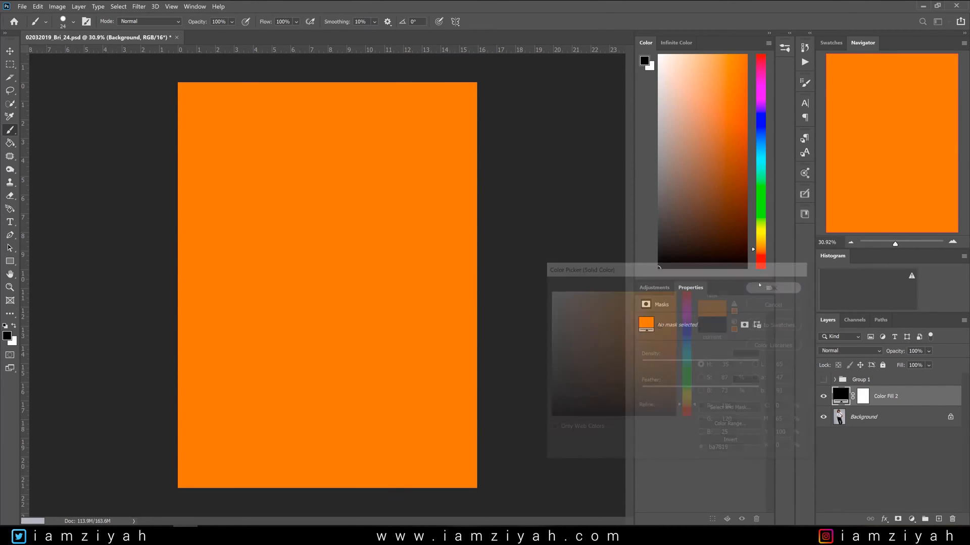
Set the orange fill layer's blend mode to Multiply and place the layer in its own group.
left_click(866, 351)
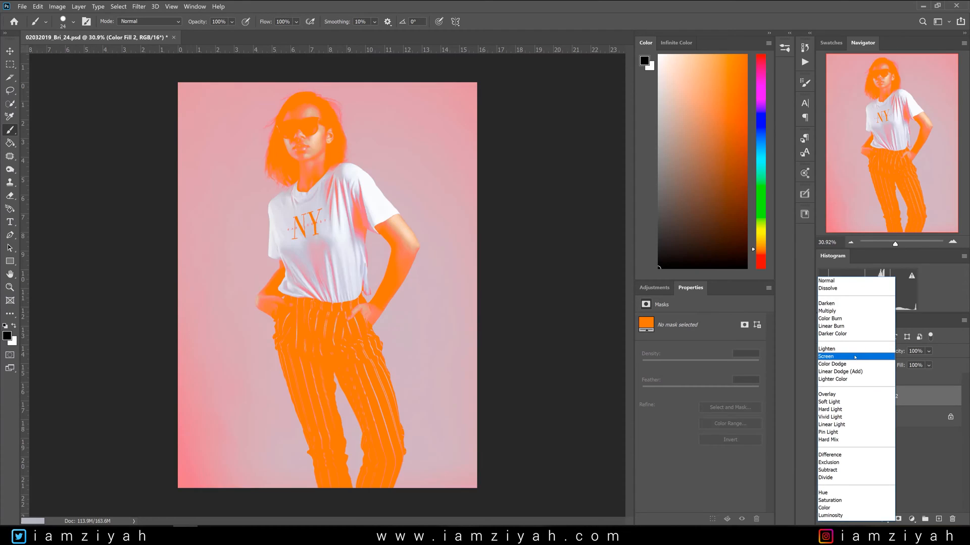
left_click(848, 313)
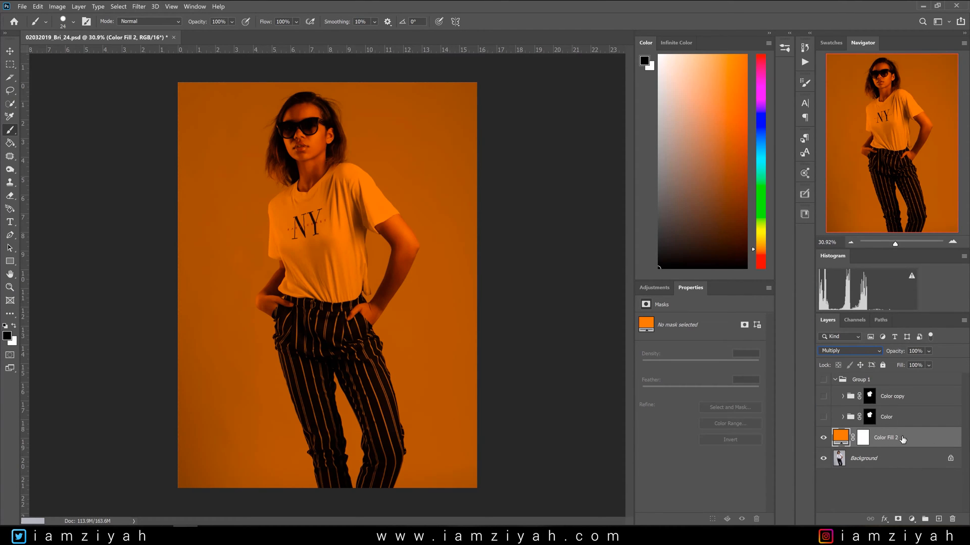
key("ctrl+g")
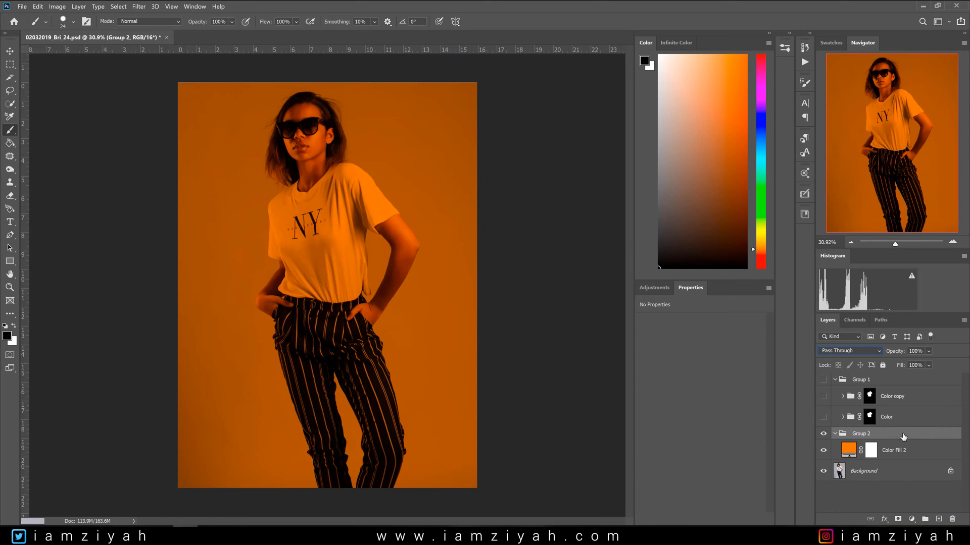
Replace the orange fill layer's mask with a copy of the Color group's shirt mask, and collapse Group 1.
left_click(869, 417)
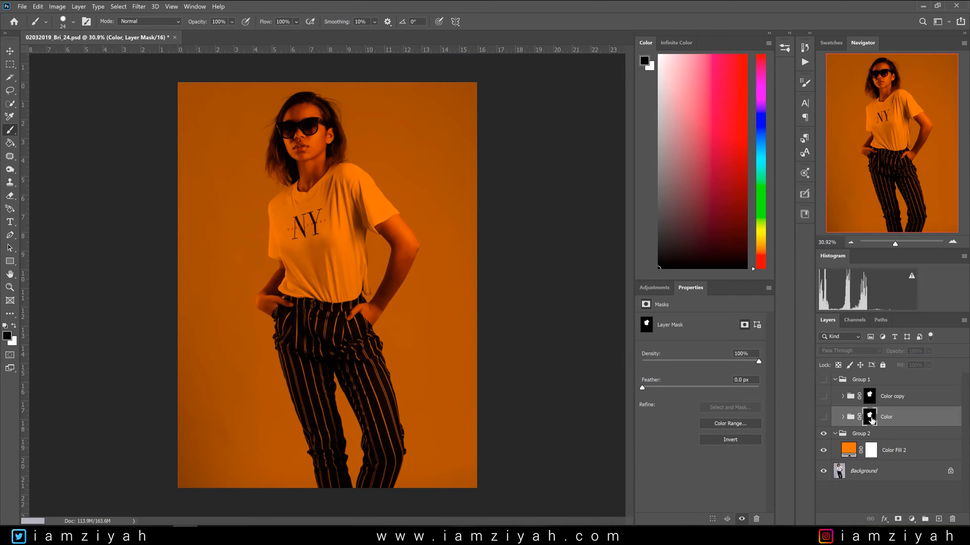
left_click_drag(870, 420, 871, 448)
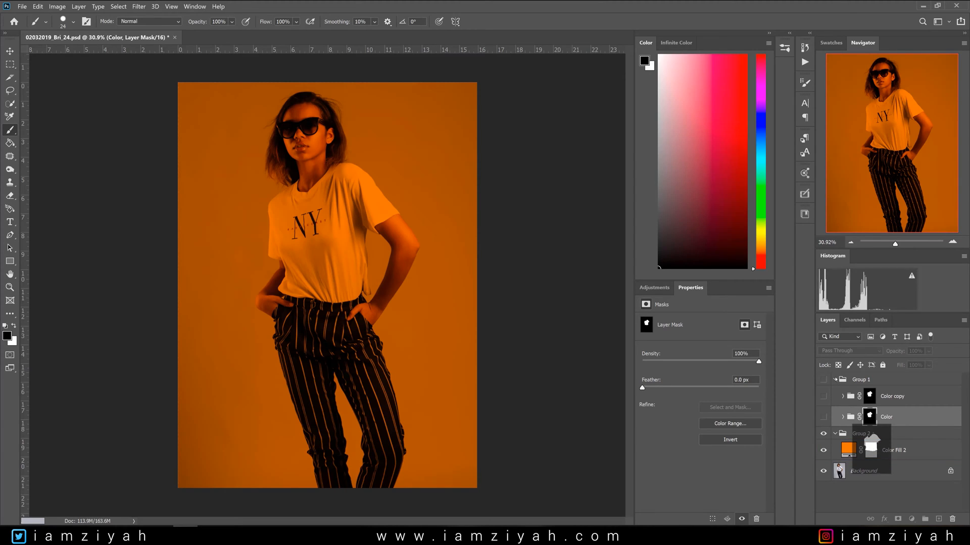
left_click_drag(871, 446, 871, 449)
left_click(835, 380)
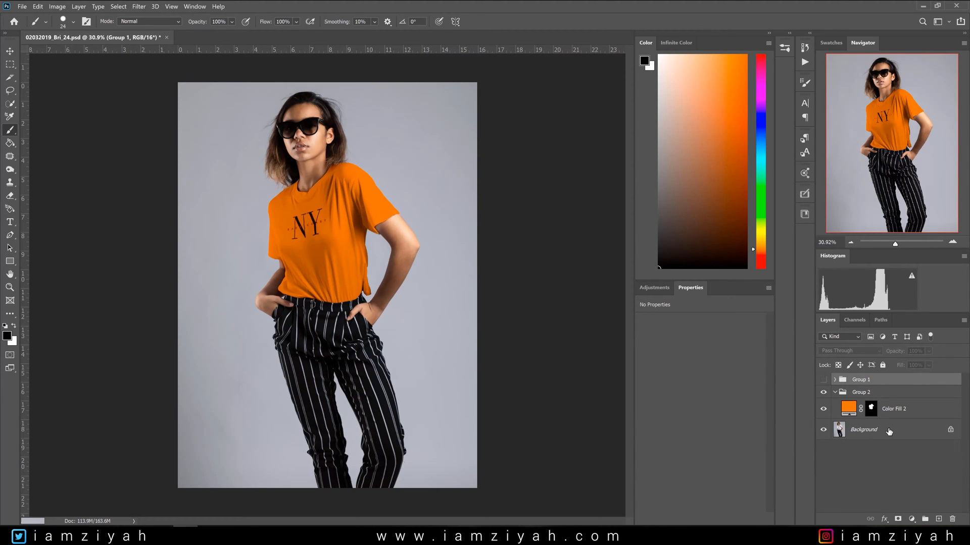
Try selecting the subject on the Background layer and subtracting the trousers with the Quick Selection tool, and deselect.
left_click(888, 431)
left_click(119, 7)
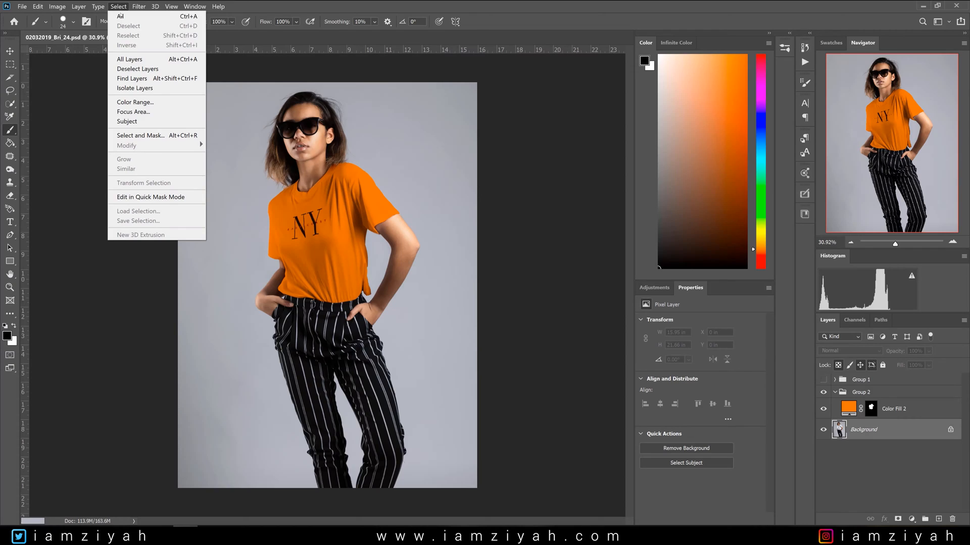
left_click(142, 122)
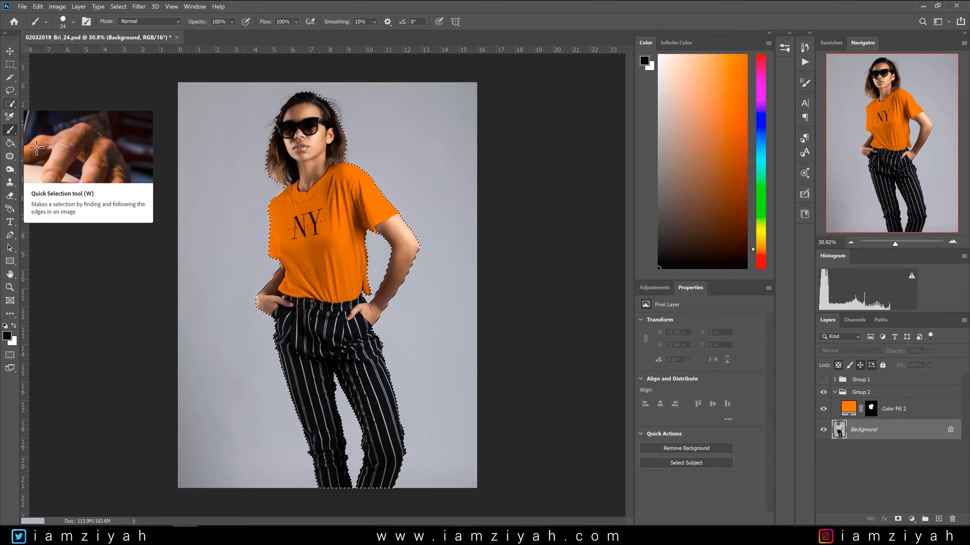
left_click(10, 104)
left_click(46, 103)
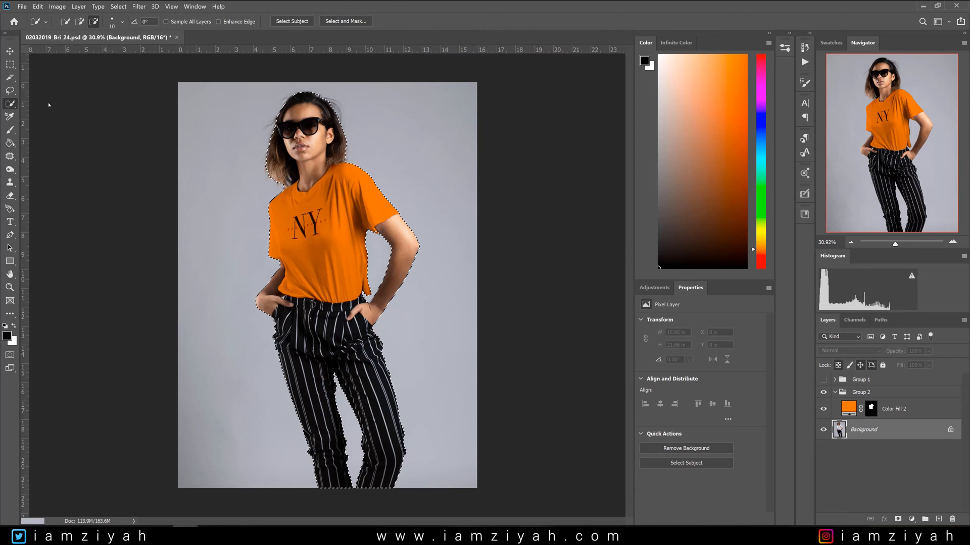
left_click_drag(328, 328, 358, 381)
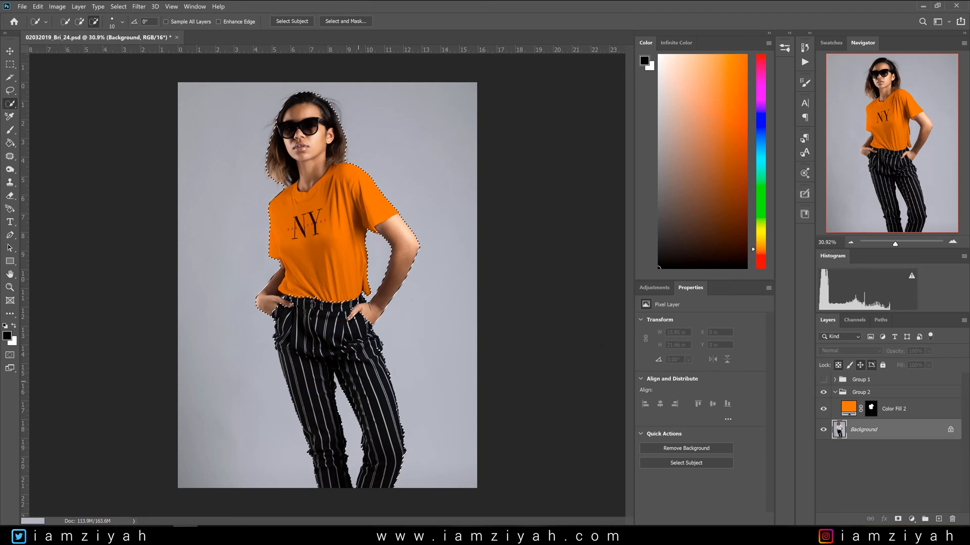
key("ctrl+d")
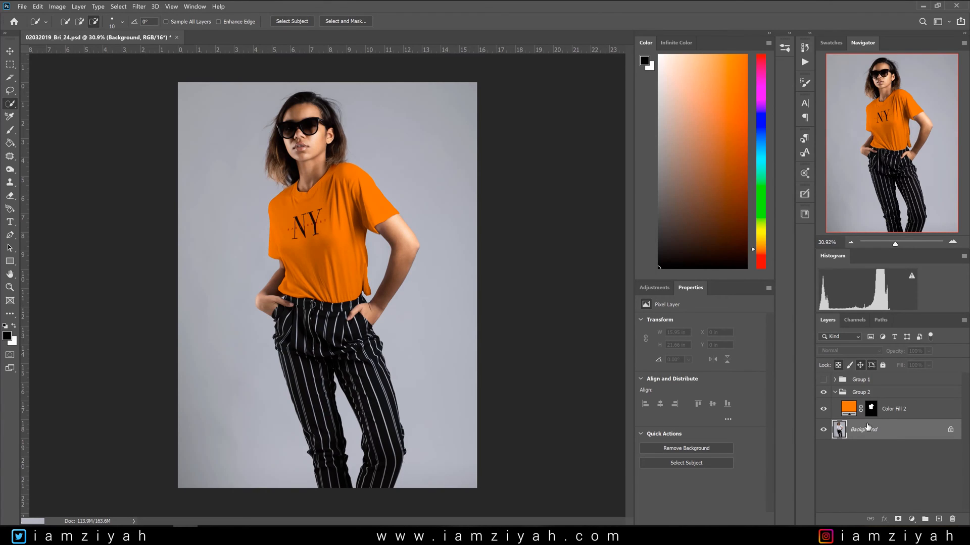
Select the orange fill layer and examine the shirt's folds and mask edges up close, including the sleeve hem.
left_click(920, 411)
scroll(336, 274, "up", 2)
scroll(336, 274, "up", 4)
scroll(336, 274, "down", 1)
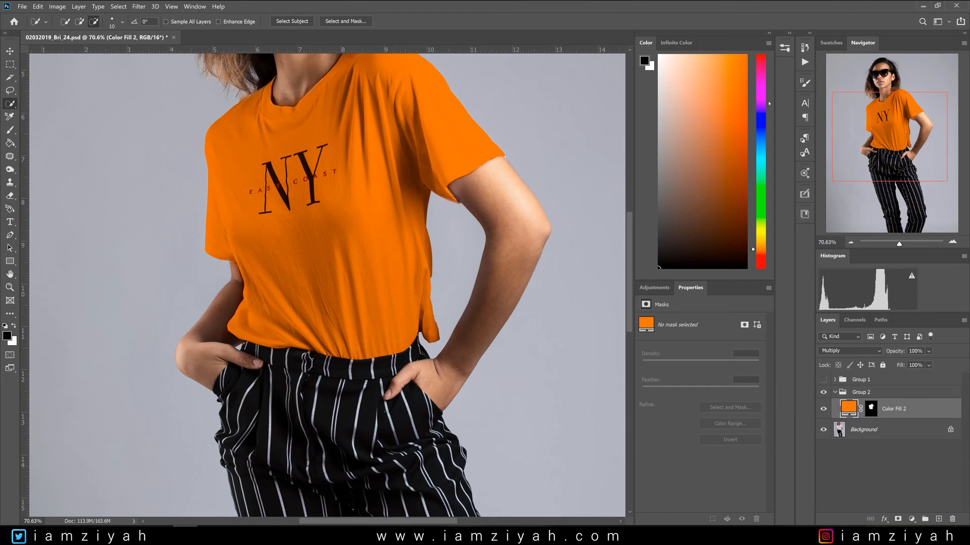
left_click_drag(865, 126, 863, 106)
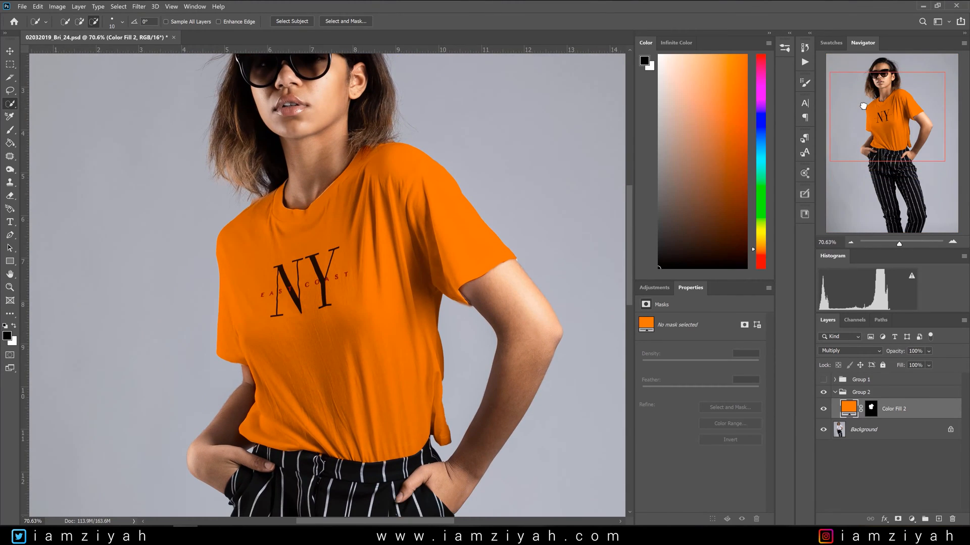
scroll(372, 214, "down", 3)
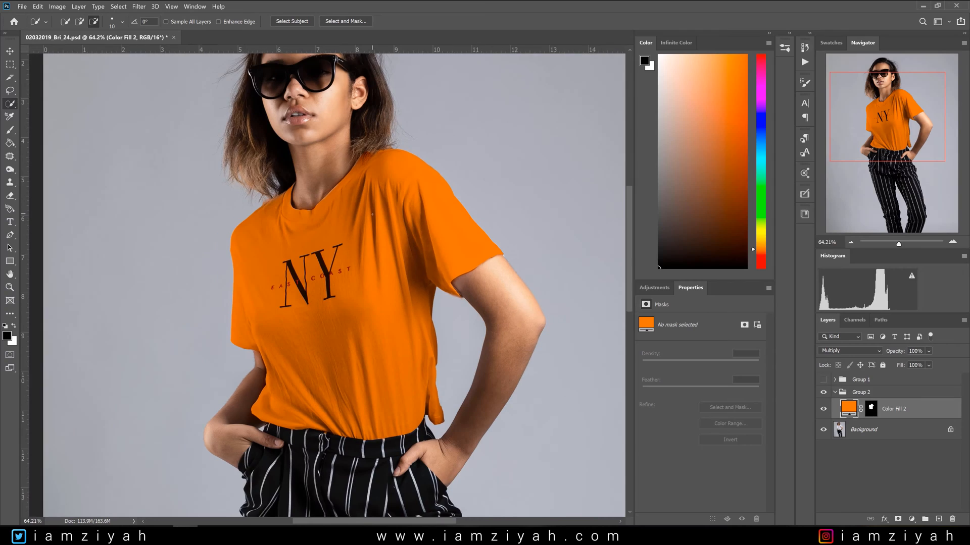
scroll(372, 214, "up", 3)
scroll(373, 214, "up", 1)
scroll(372, 214, "down", 1)
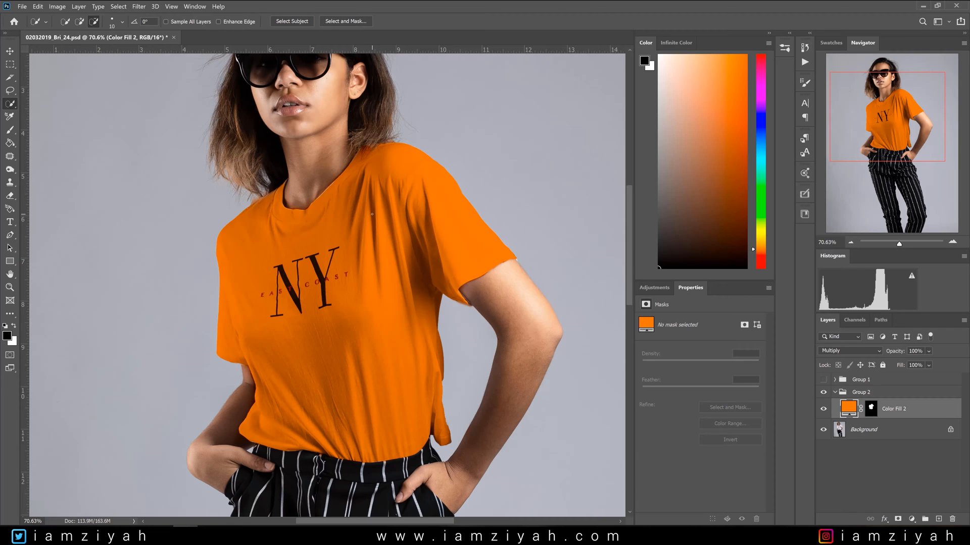
scroll(488, 223, "up", 5)
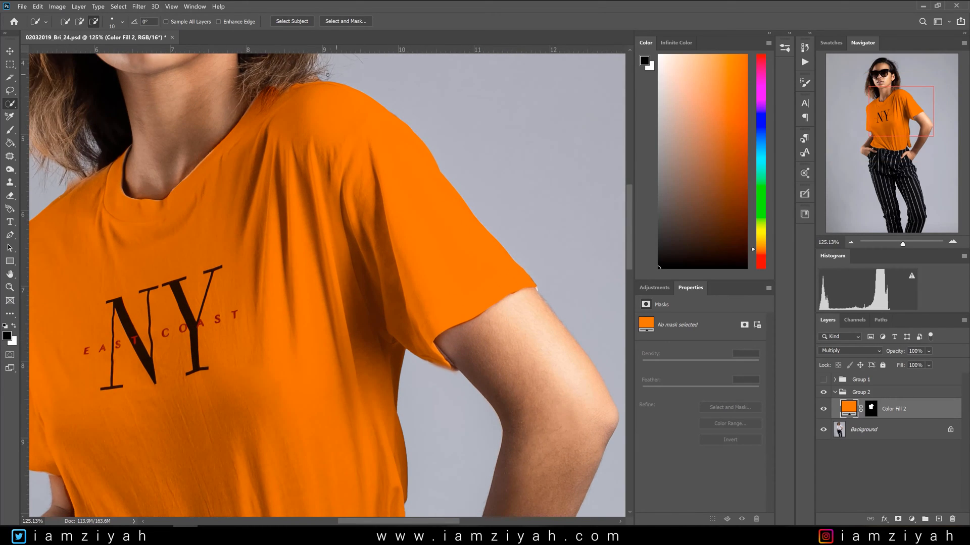
scroll(551, 272, "up", 6)
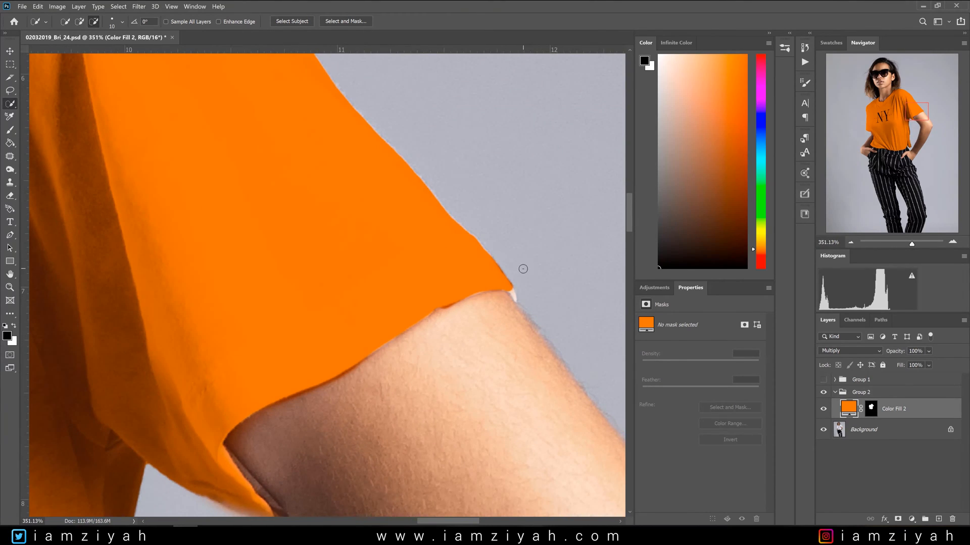
scroll(519, 269, "down", 8)
scroll(443, 255, "down", 2)
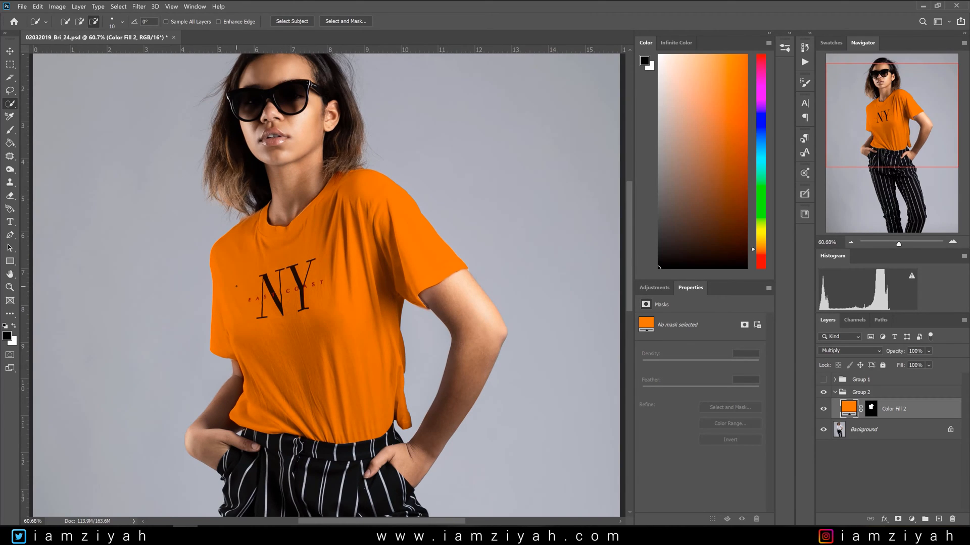
scroll(206, 310, "down", 1)
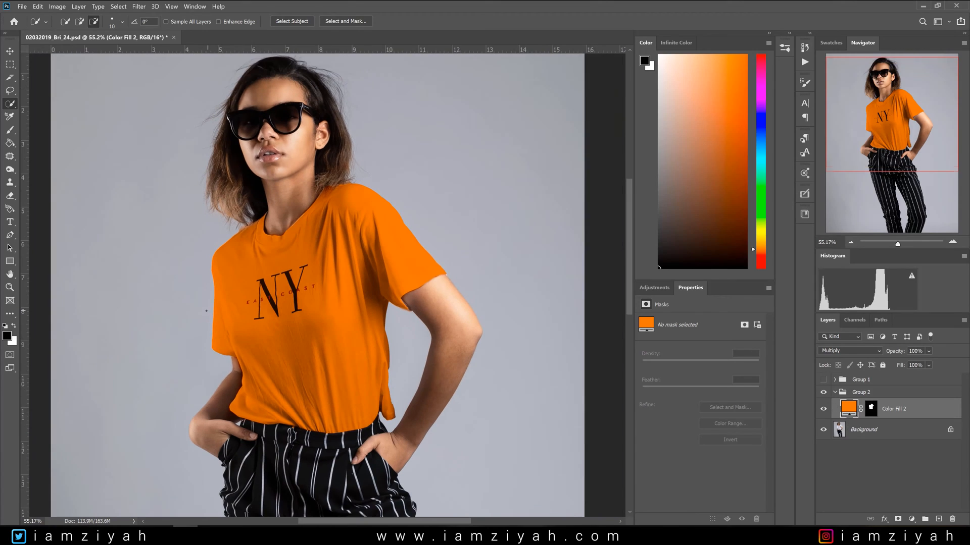
Add a Curves adjustment above the orange fill, darkening the shirt's fold shadows at input 41 and raising input 122 to output 130 with on-image adjustment.
left_click(911, 518)
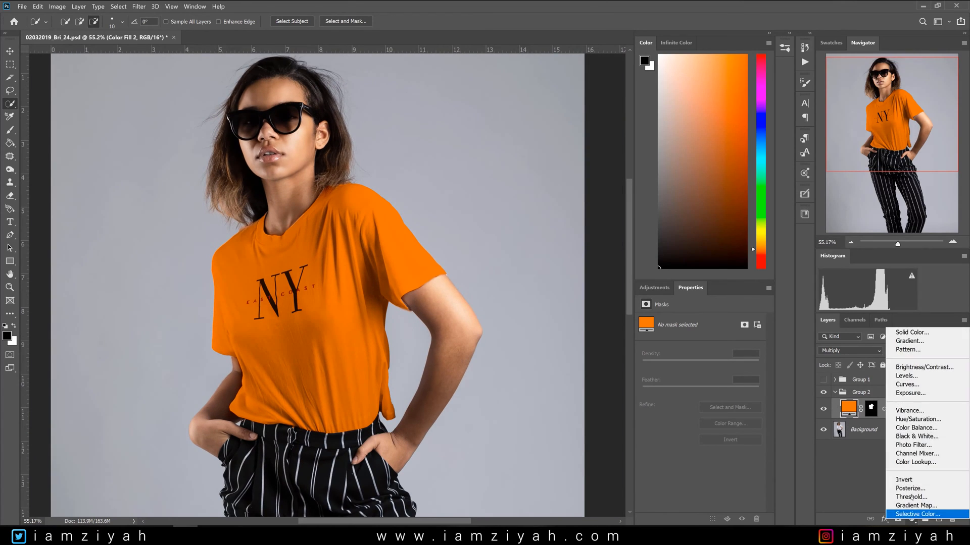
left_click(898, 385)
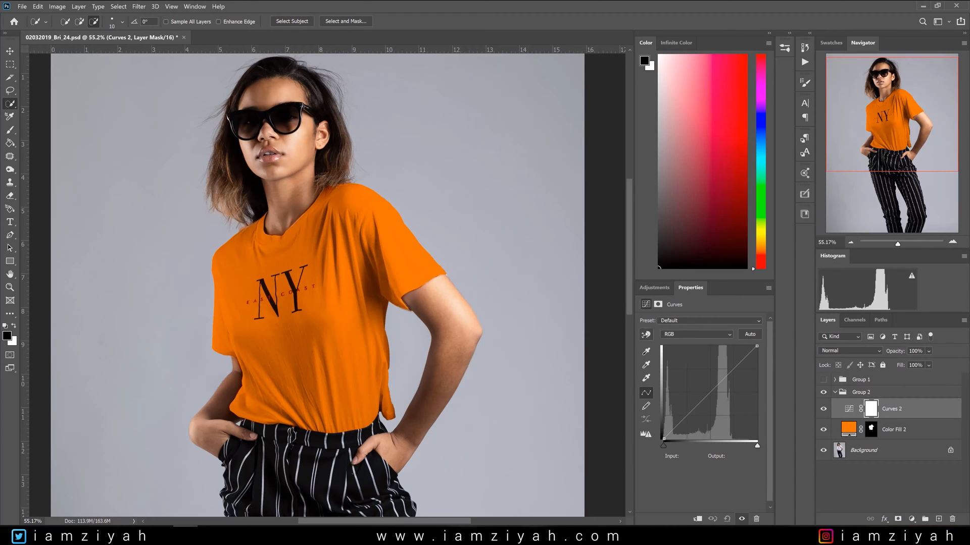
left_click(646, 335)
scroll(279, 293, "up", 5)
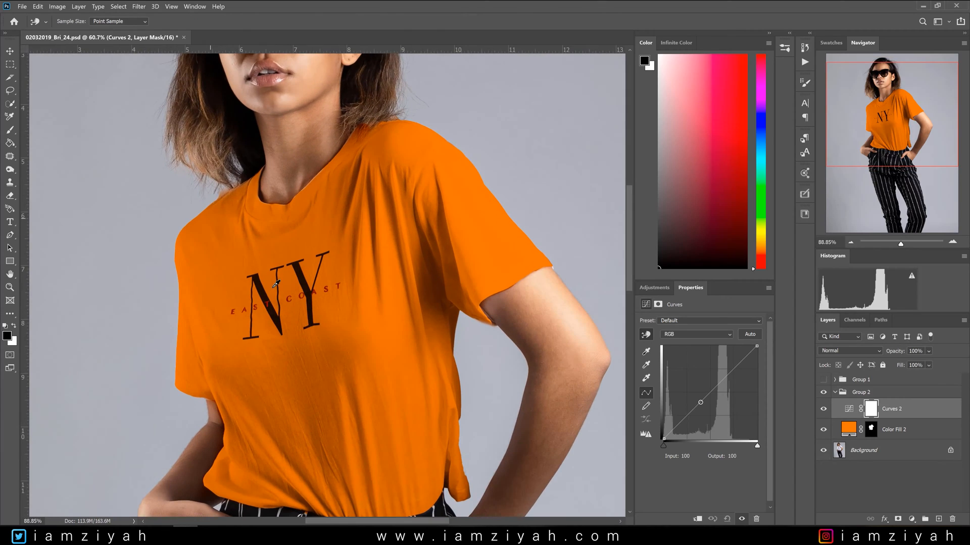
scroll(319, 330, "up", 1)
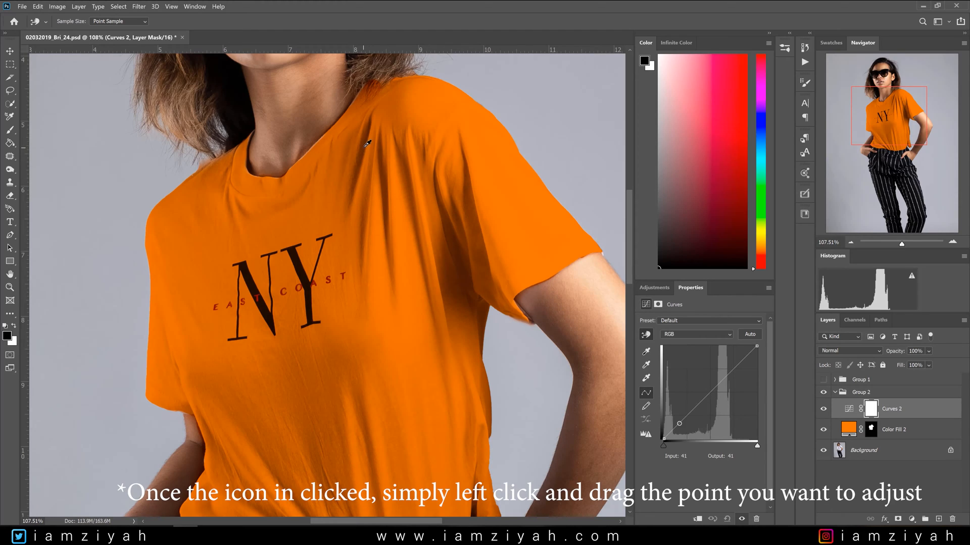
mouse_move(367, 144)
left_mouse_down()
mouse_move(370, 160)
mouse_move(369, 147)
left_mouse_up()
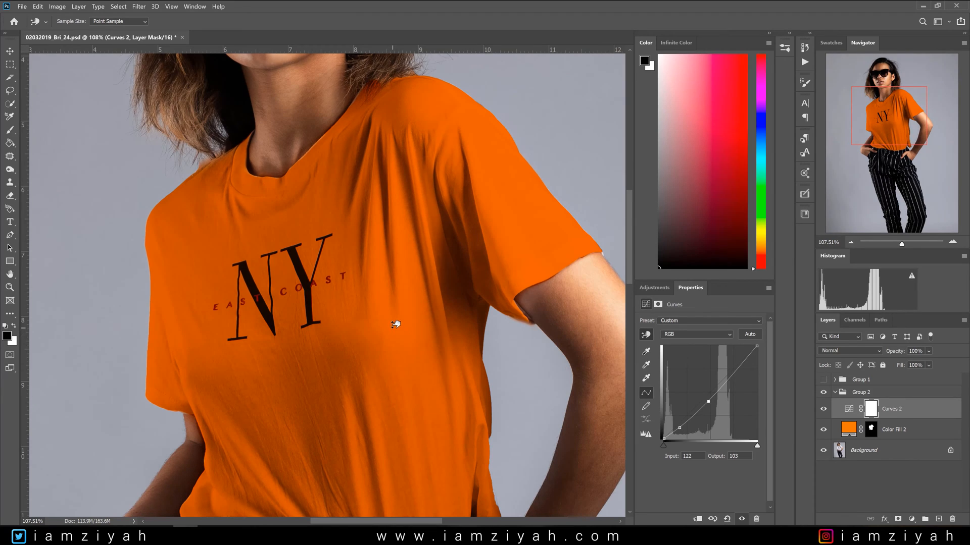
left_click_drag(395, 320, 394, 319)
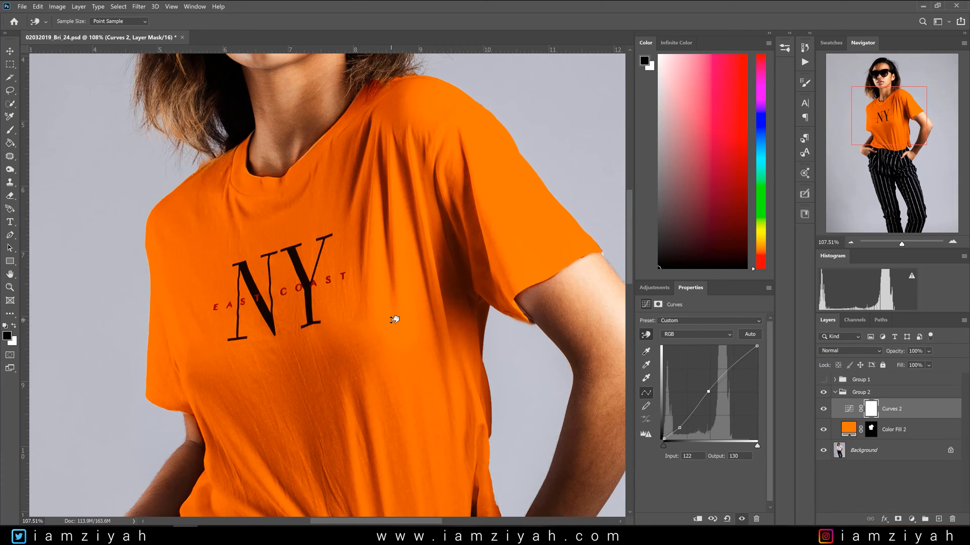
Move the shirt mask from the orange Color Fill 2 layer to Group 2 so it limits the whole group.
scroll(399, 348, "down", 5)
scroll(399, 350, "up", 2)
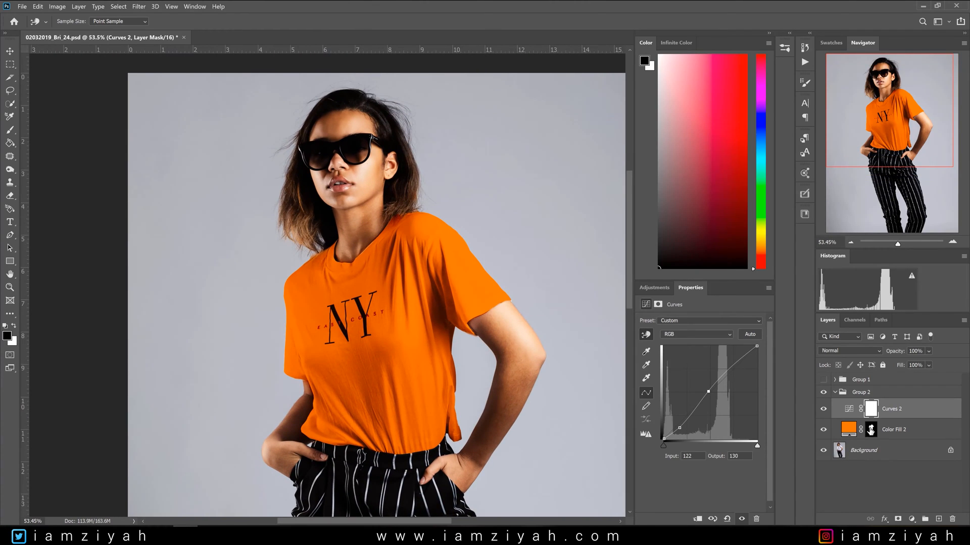
left_click(870, 429)
key("w")
left_click_drag(870, 429, 873, 395)
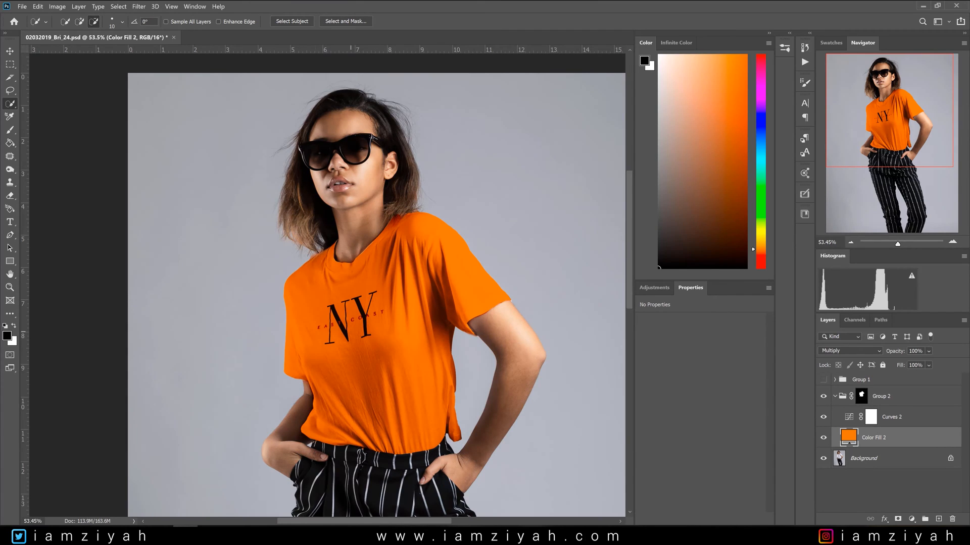
Compare the shirt with Group 2 hidden and shown, and examine the orange fabric's folds and edges up close.
scroll(328, 286, "down", 3)
scroll(230, 202, "up", 2)
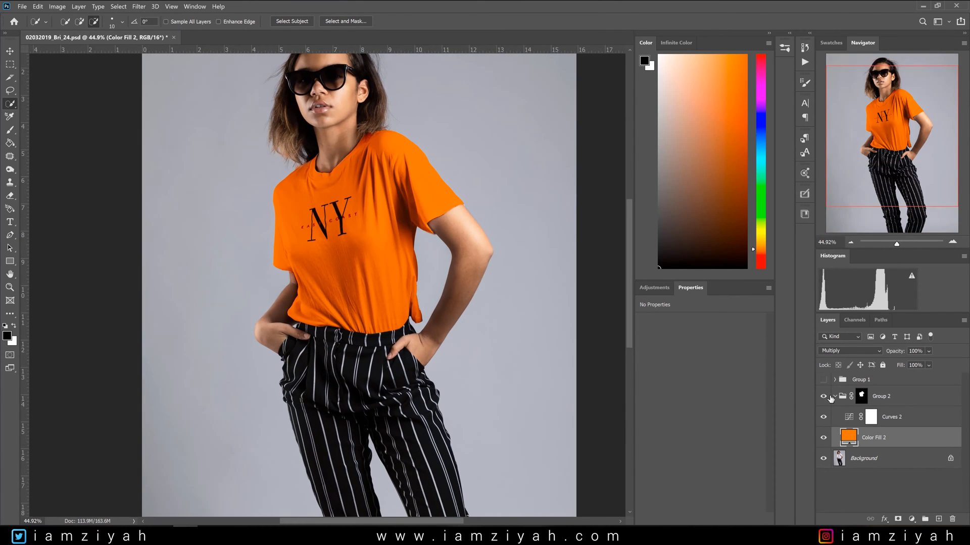
left_click(836, 397)
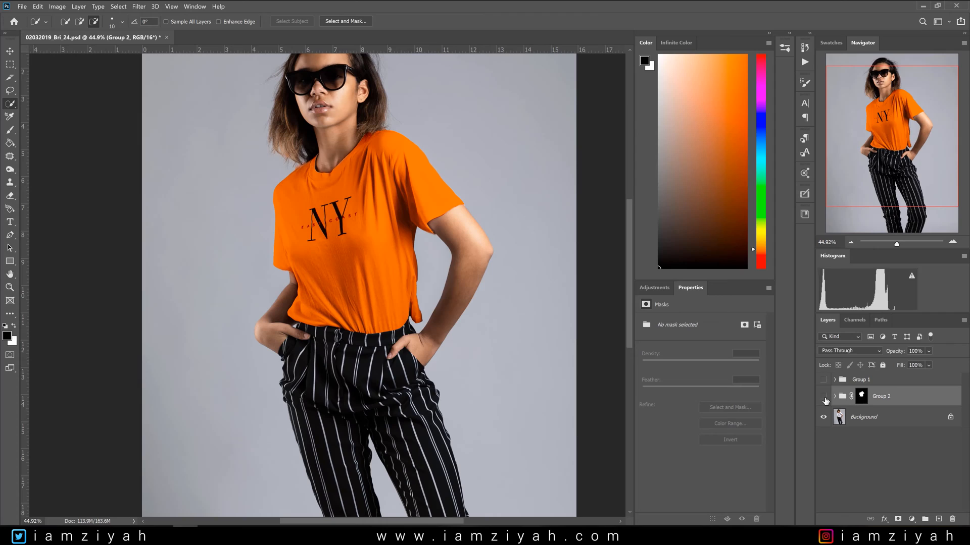
left_click(824, 397)
left_click(824, 397)
left_click(835, 396)
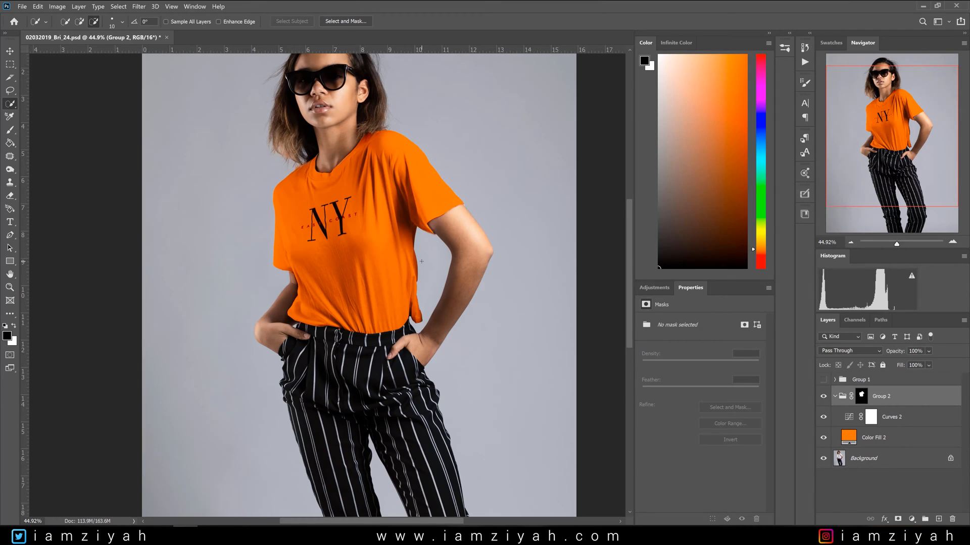
scroll(334, 283, "up", 5)
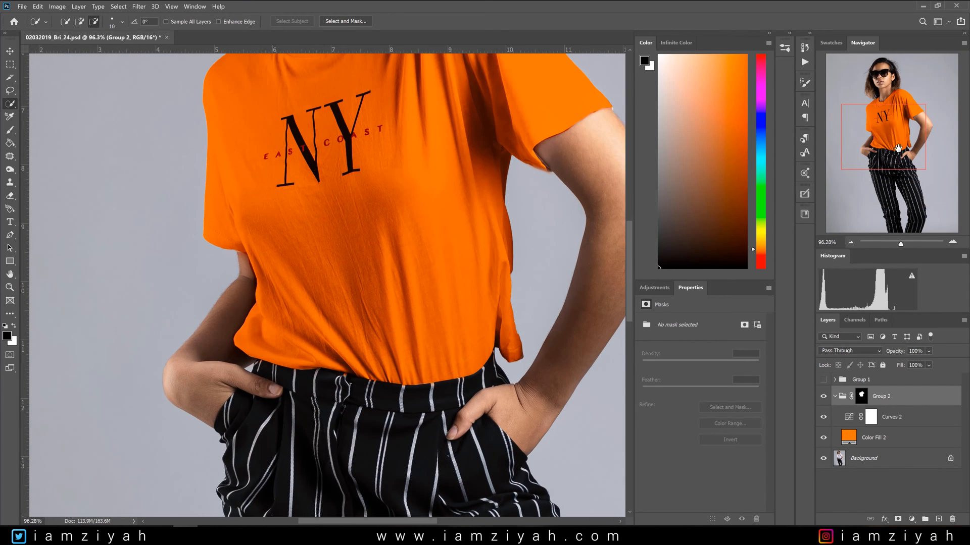
left_click_drag(903, 139, 906, 117)
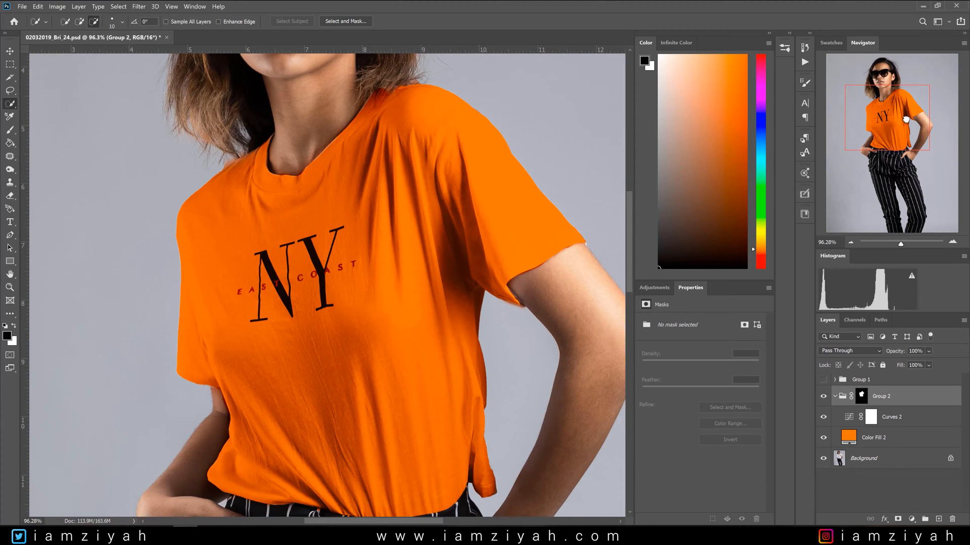
scroll(390, 300, "down", 3)
scroll(391, 299, "down", 4)
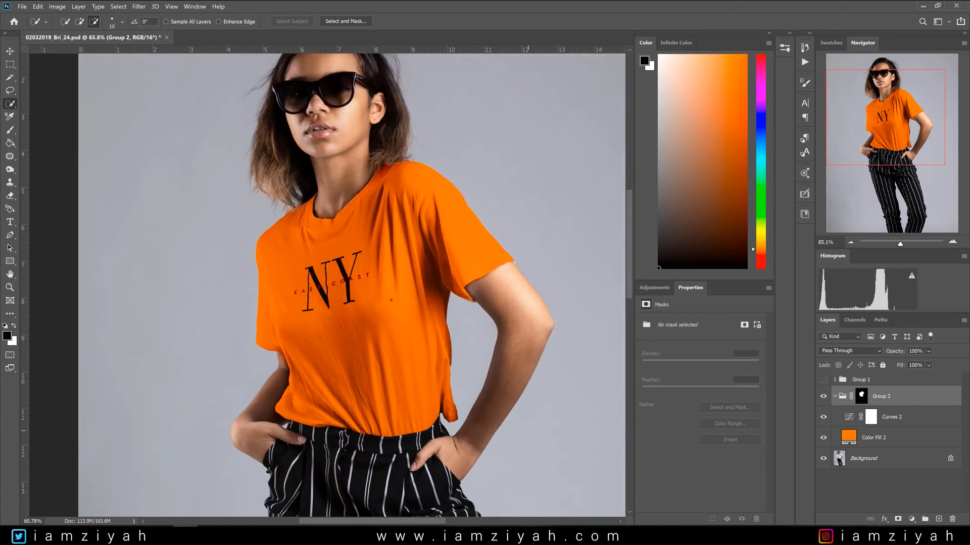
scroll(390, 301, "down", 2)
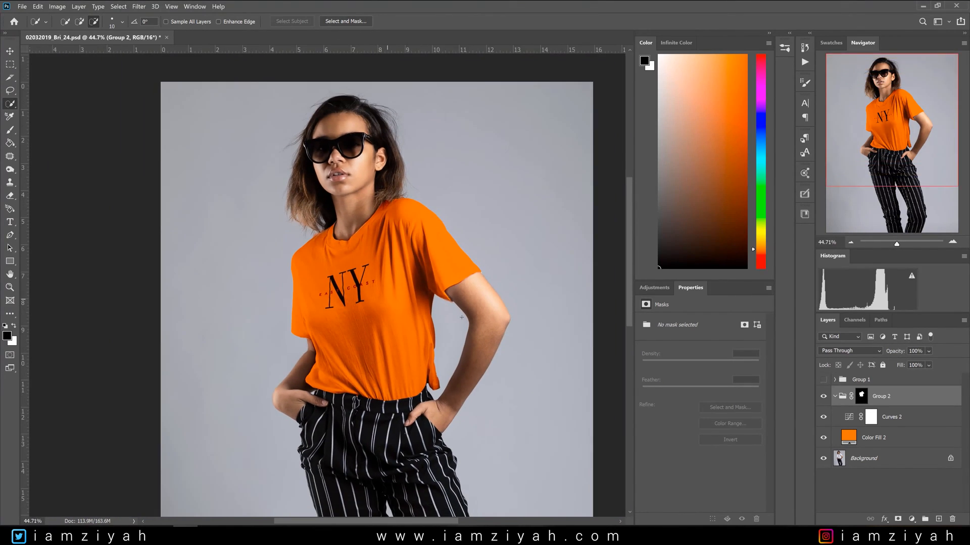
left_click(823, 397)
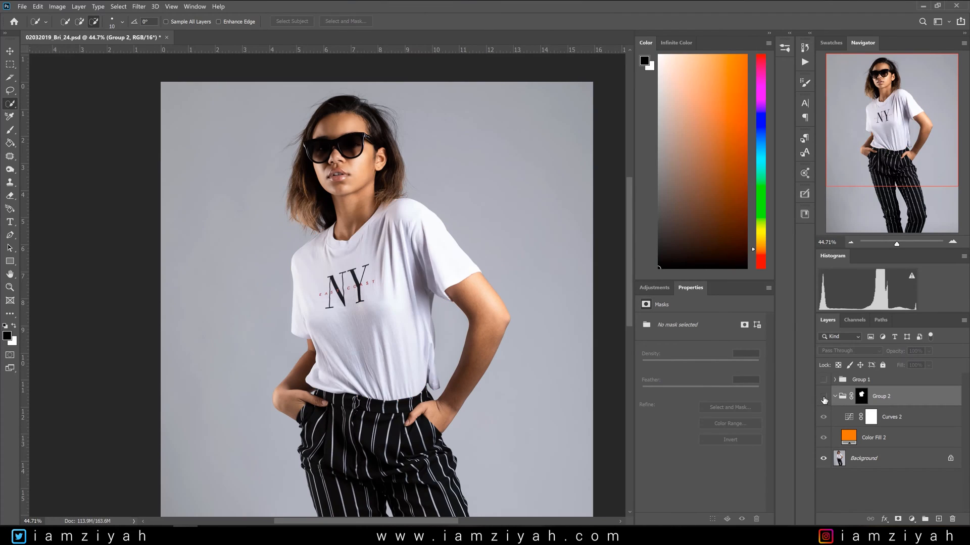
left_click(823, 396)
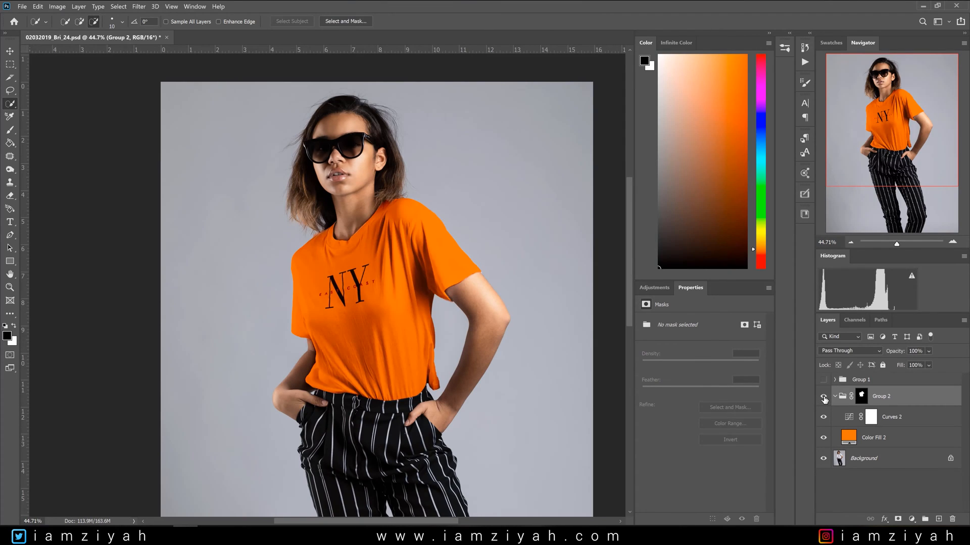
scroll(331, 313, "down", 5)
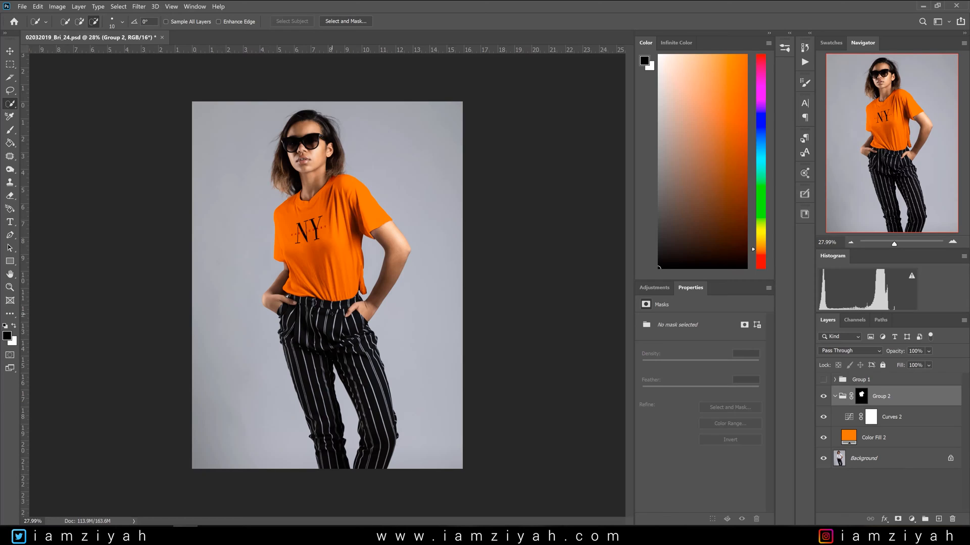
Duplicate Group 2 and set the duplicate's colour fill to dark grey 414141.
left_click(834, 396)
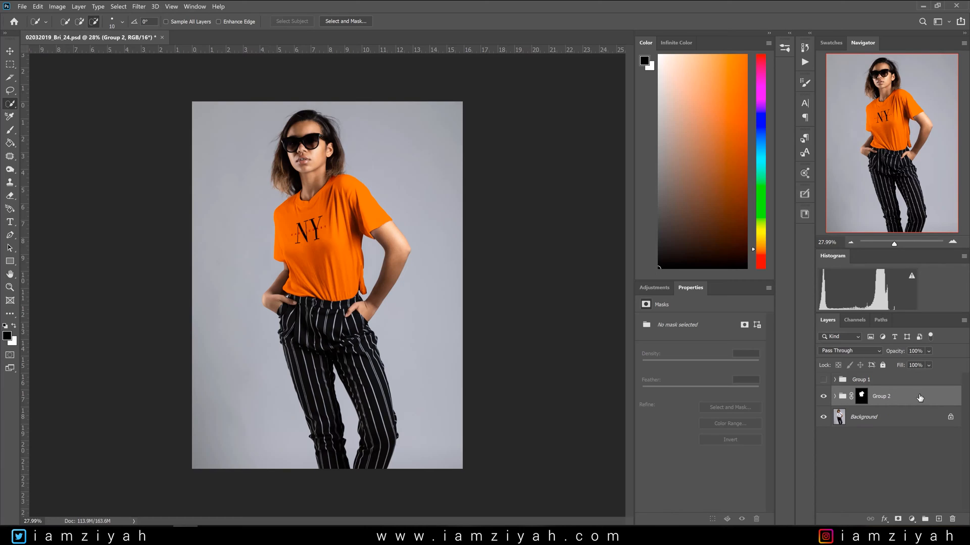
key("ctrl+j")
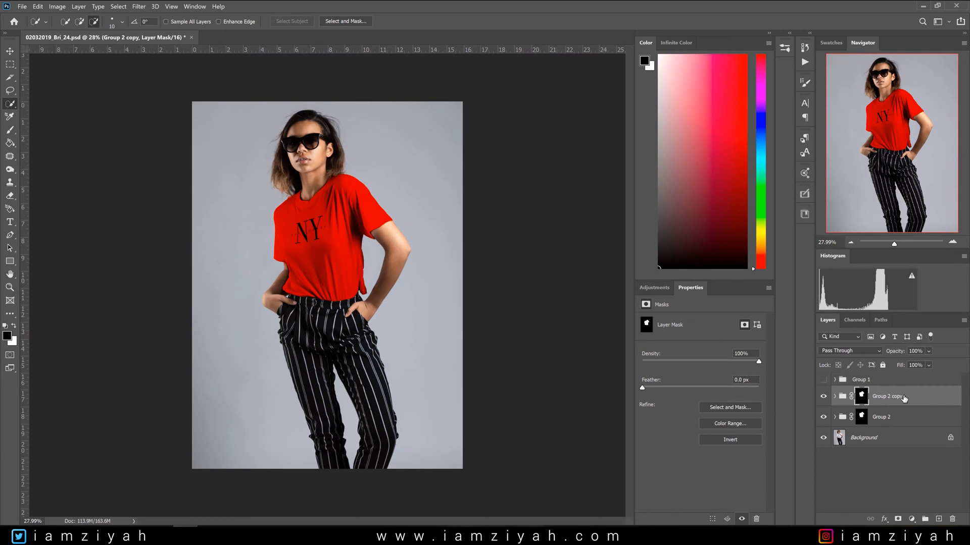
left_click(835, 397)
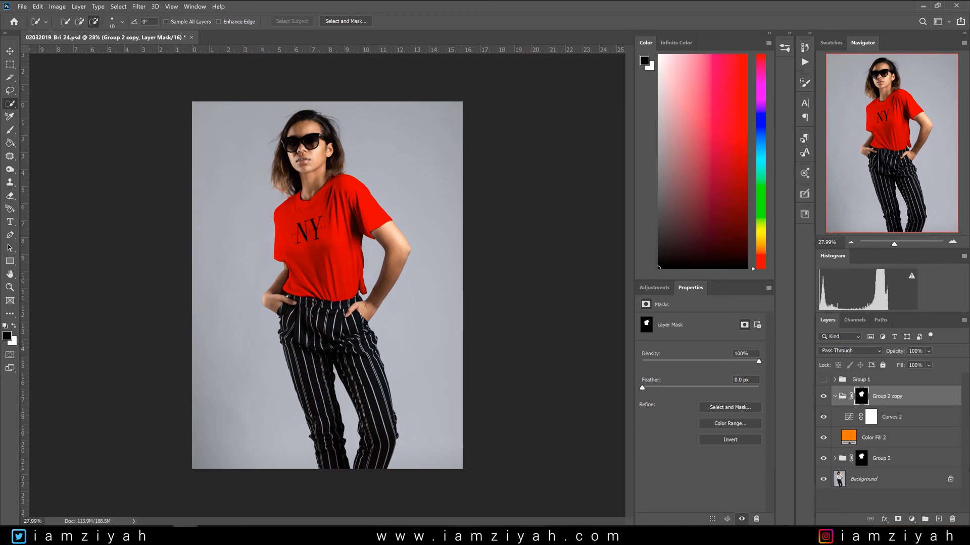
left_click(847, 439)
double_click(847, 439)
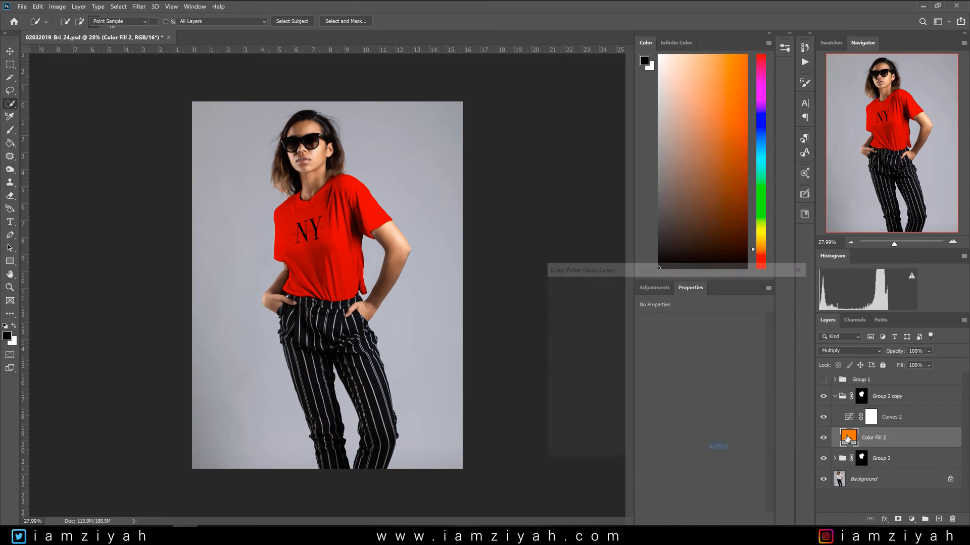
left_click_drag(600, 399, 507, 428)
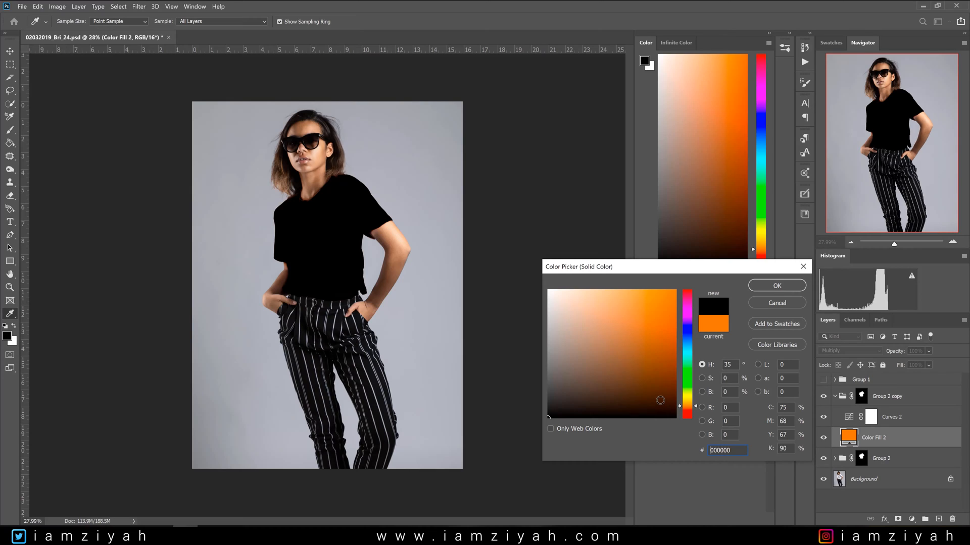
left_click_drag(571, 390, 542, 385)
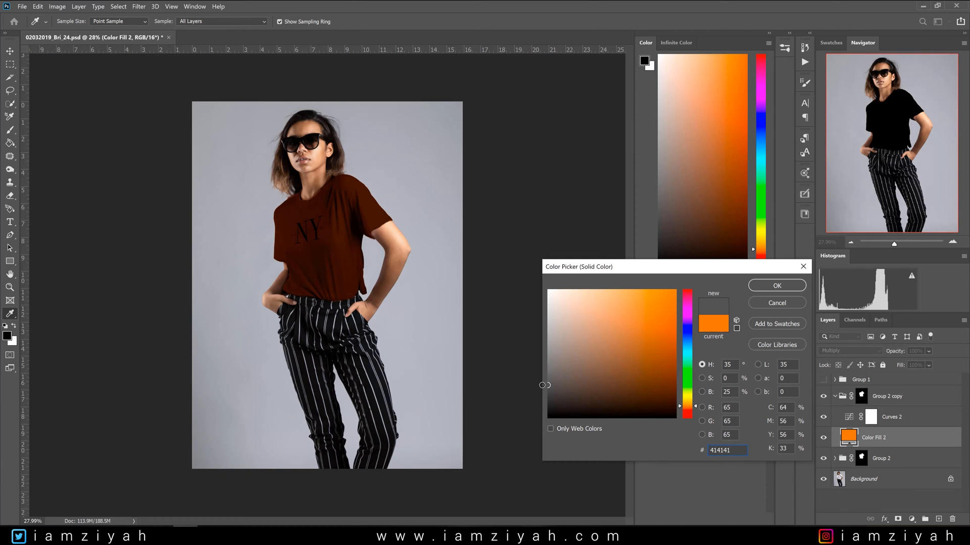
left_click(777, 286)
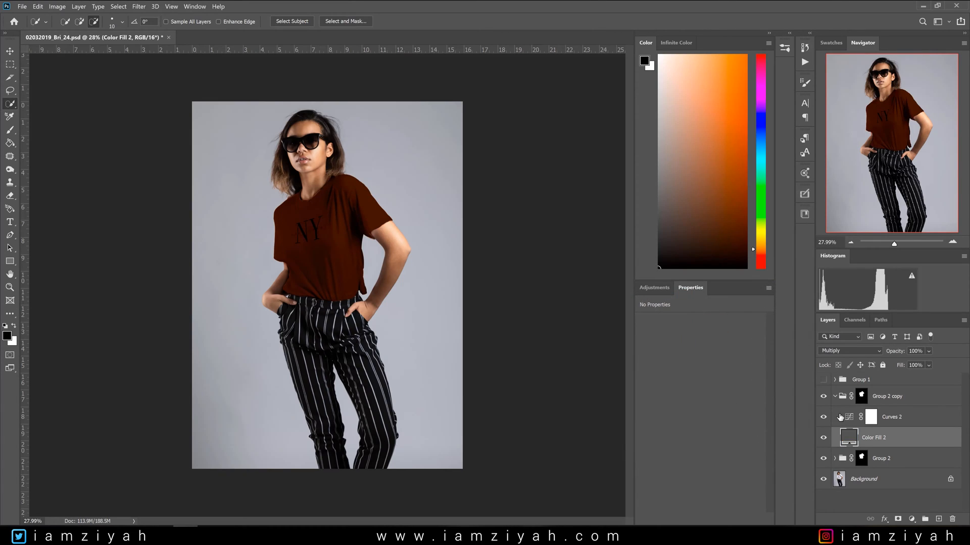
Hide the original orange Group 2 and duplicate the Curves 2 adjustment inside Group 2 copy.
left_click(834, 397)
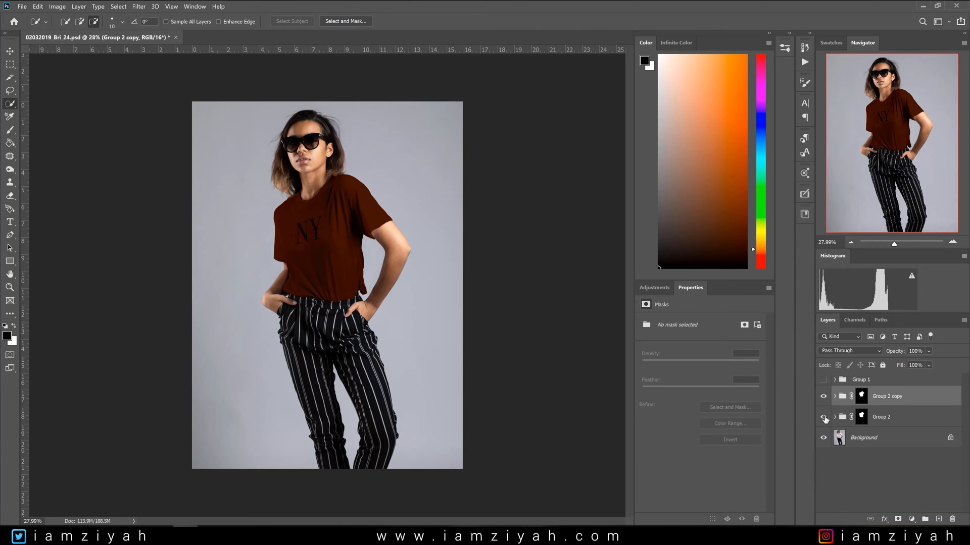
left_click(823, 418)
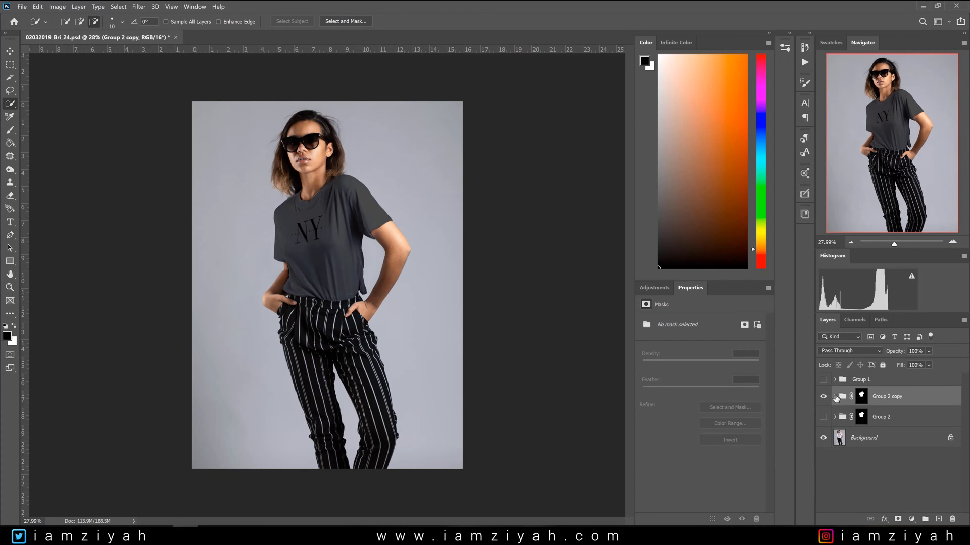
left_click(834, 396)
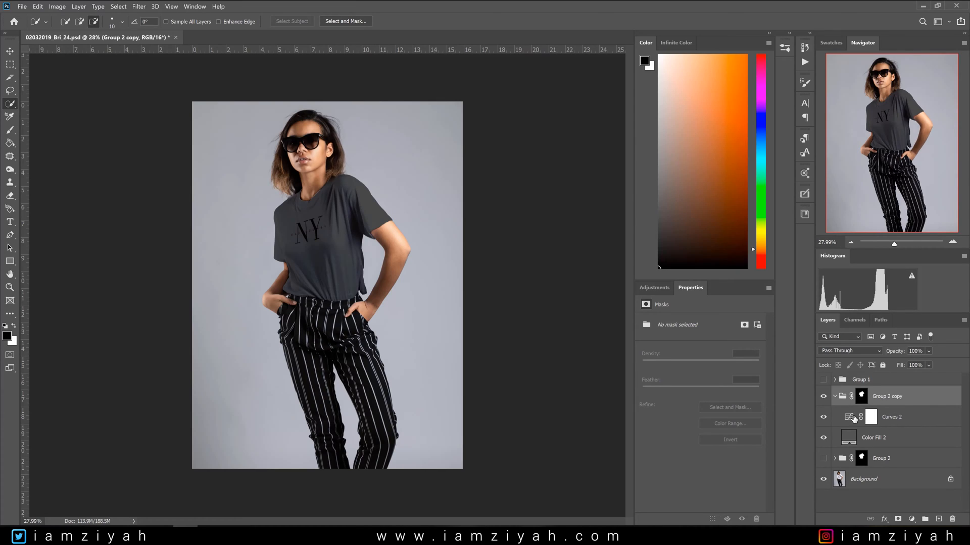
left_click(925, 419)
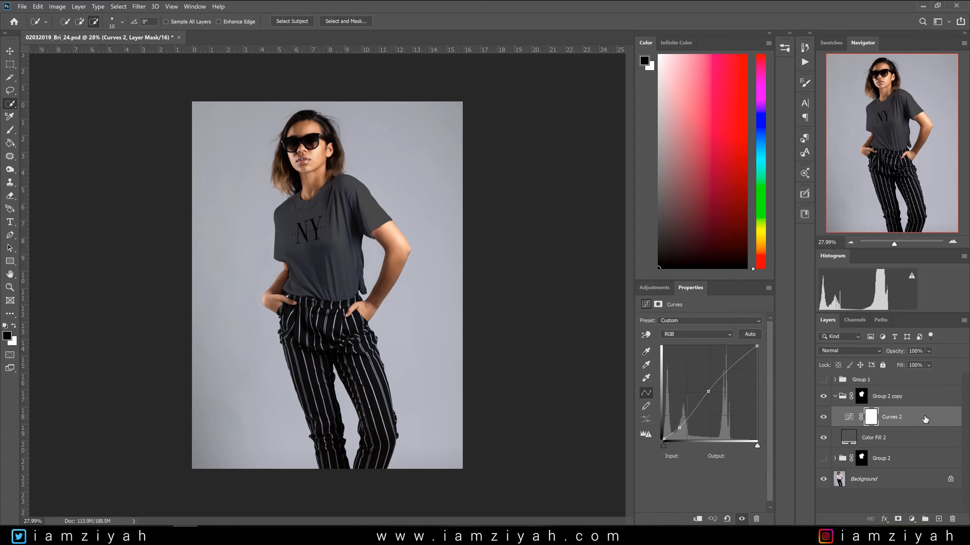
key("ctrl+j")
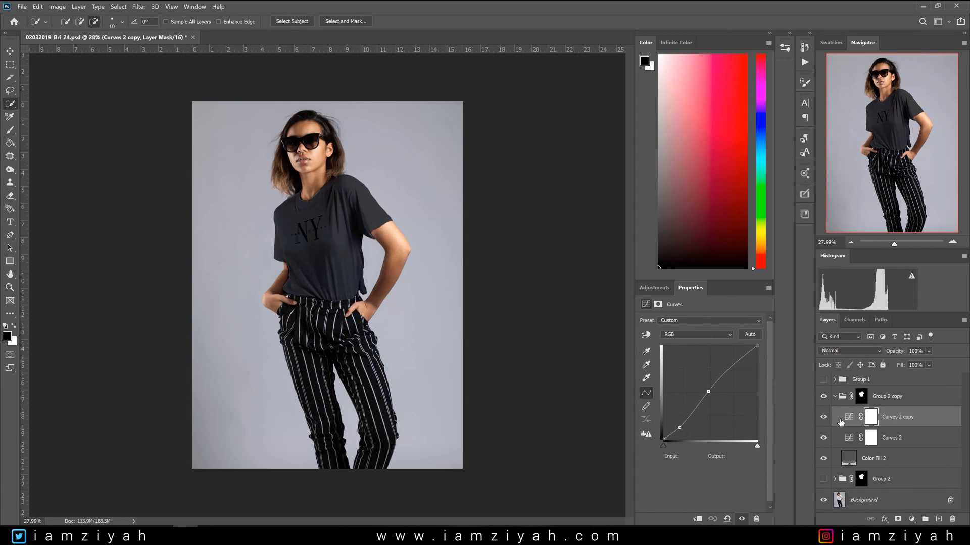
Remove both existing curve points from Curves 2 copy and brighten the shirt with a point at input 71, output 255.
left_click(848, 418)
key("Delete")
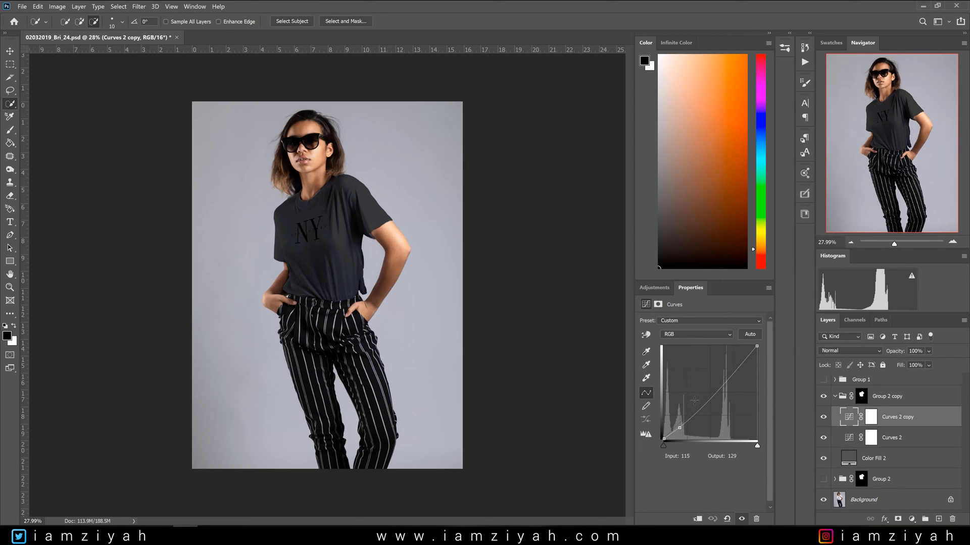
left_click(680, 427)
key("Delete")
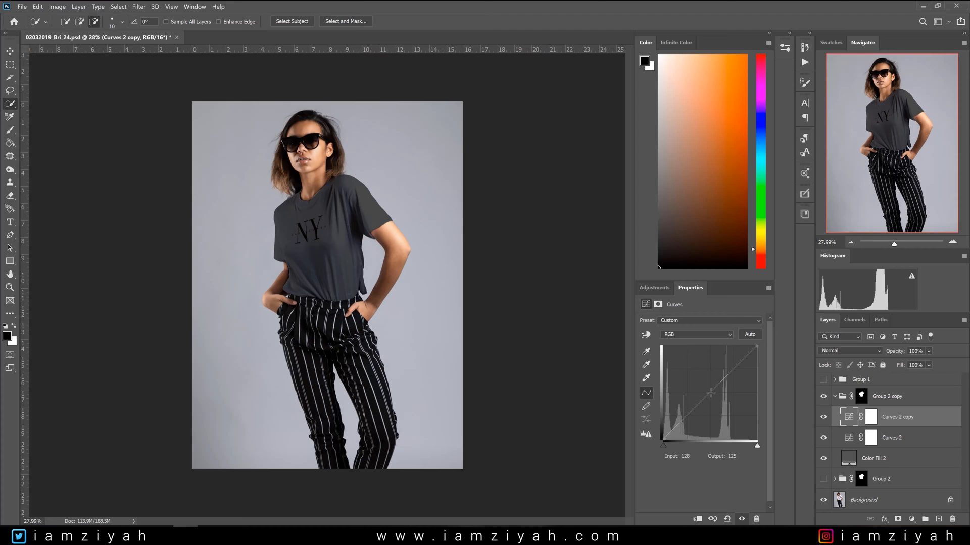
left_click_drag(711, 392, 690, 346)
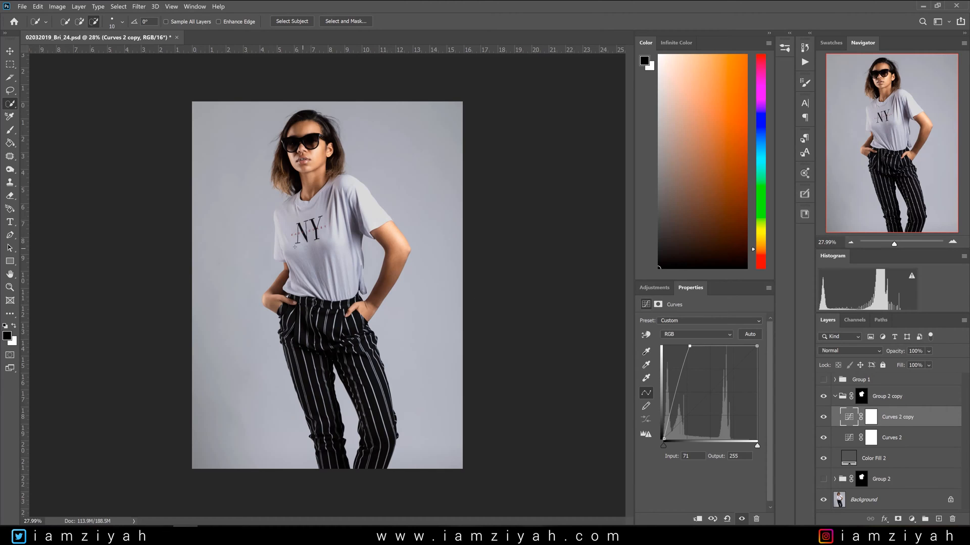
Limit Curves 2 copy to the shirt's highlights with Blend If, splitting the Underlying Layer shadow slider to 39 / 128.
scroll(284, 242, "up", 3)
scroll(283, 243, "up", 2)
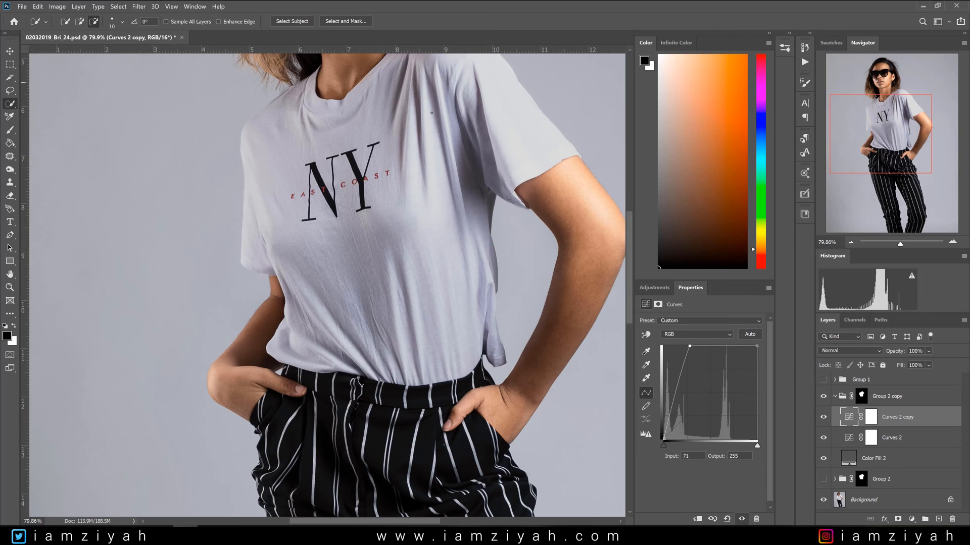
scroll(464, 247, "down", 5)
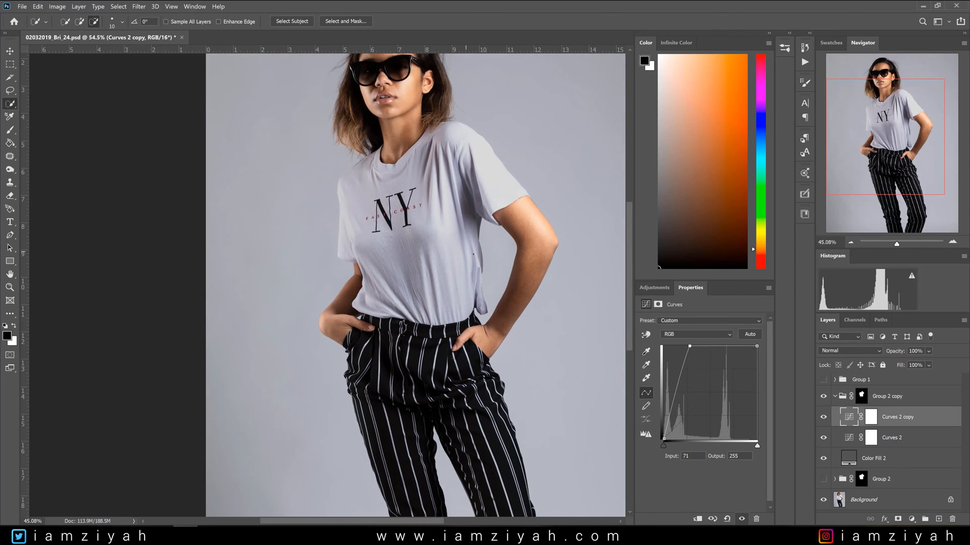
left_click(938, 422)
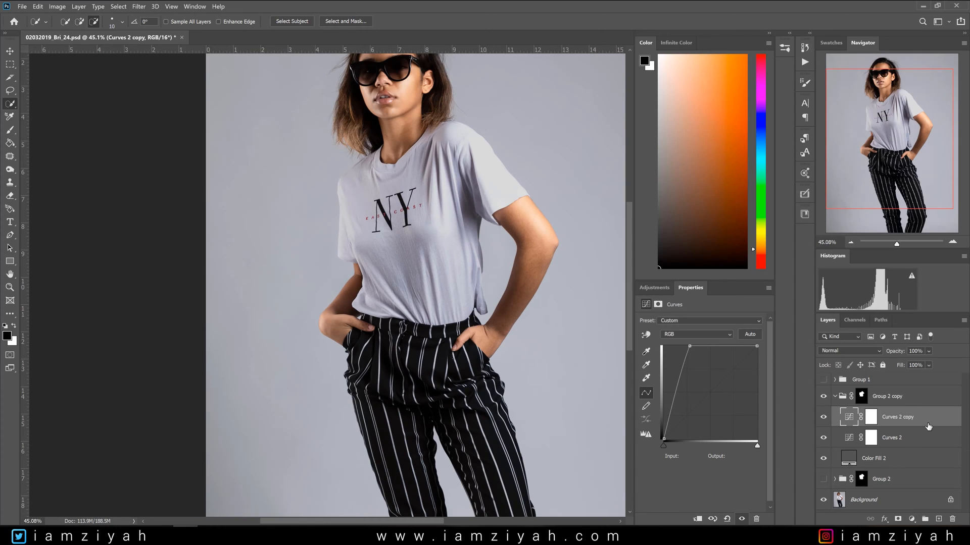
key("space")
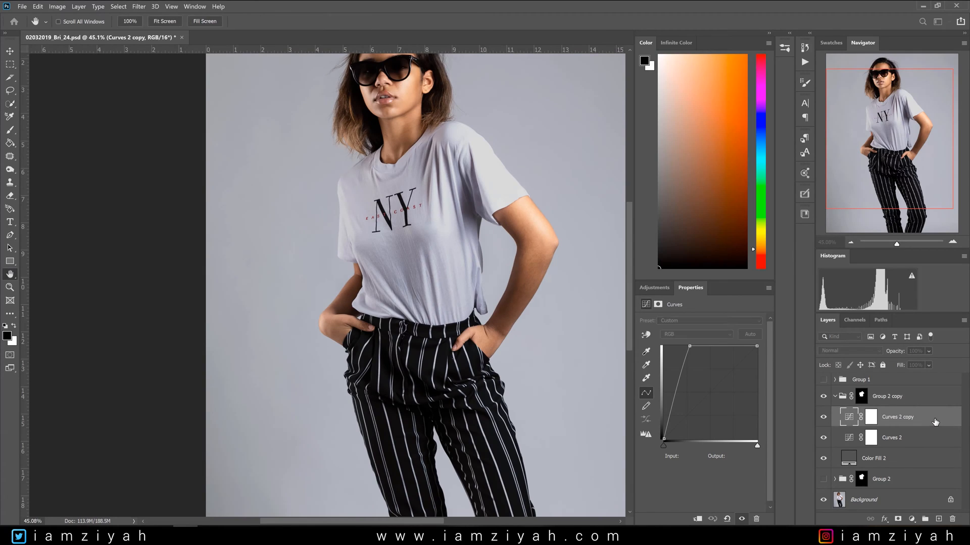
left_click_drag(24, 226, 754, 202)
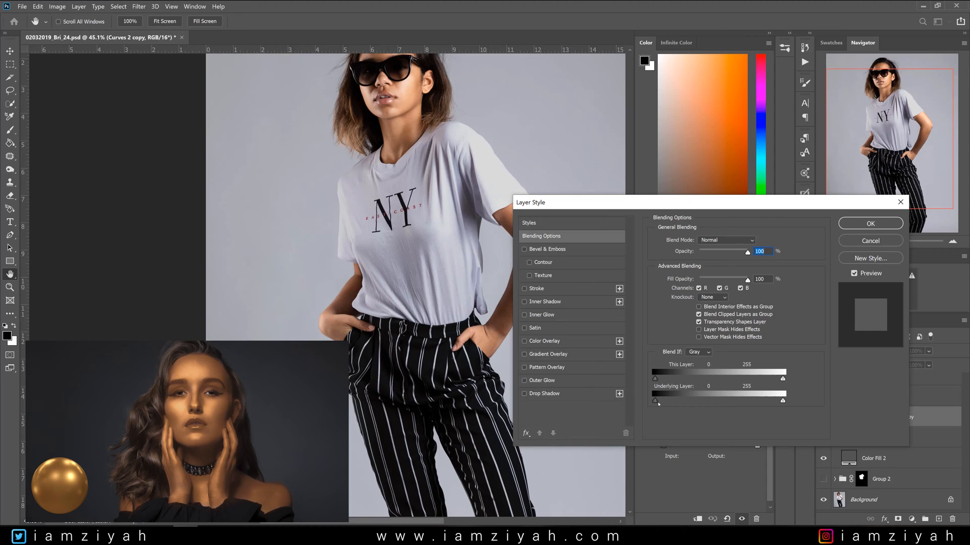
left_click_drag(656, 401, 676, 401)
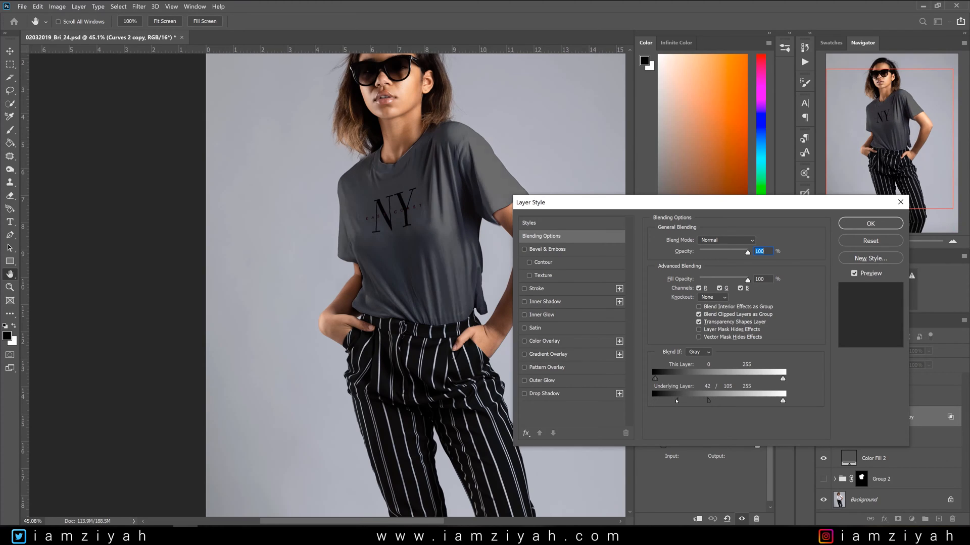
mouse_move(705, 403)
left_mouse_down()
mouse_move(715, 401)
mouse_move(694, 401)
left_mouse_up()
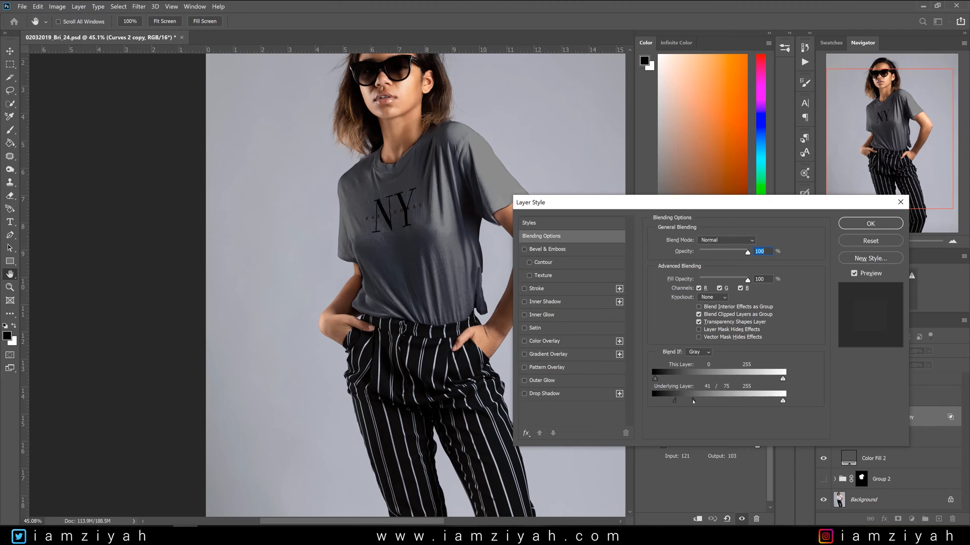
mouse_move(676, 402)
left_mouse_down()
mouse_move(780, 401)
mouse_move(738, 403)
left_mouse_up()
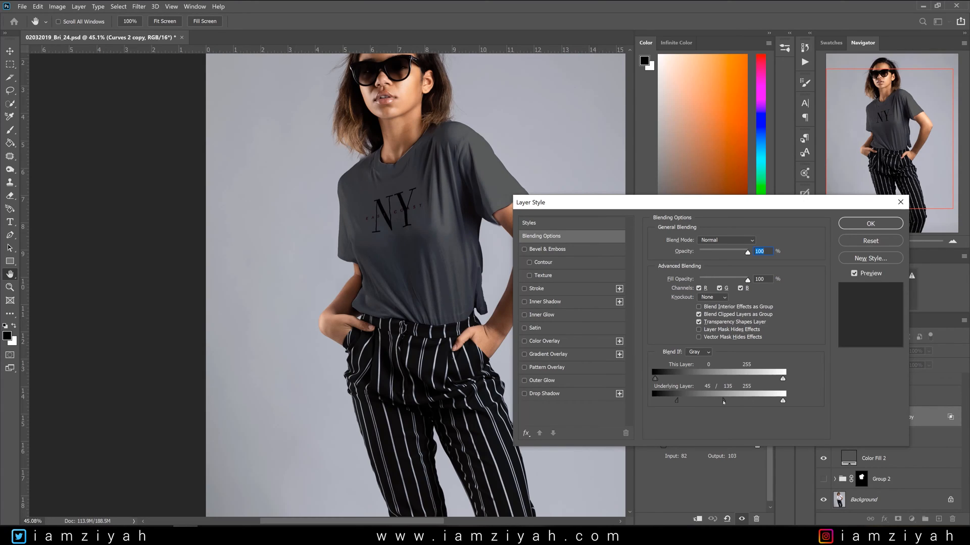
left_click_drag(676, 402, 677, 402)
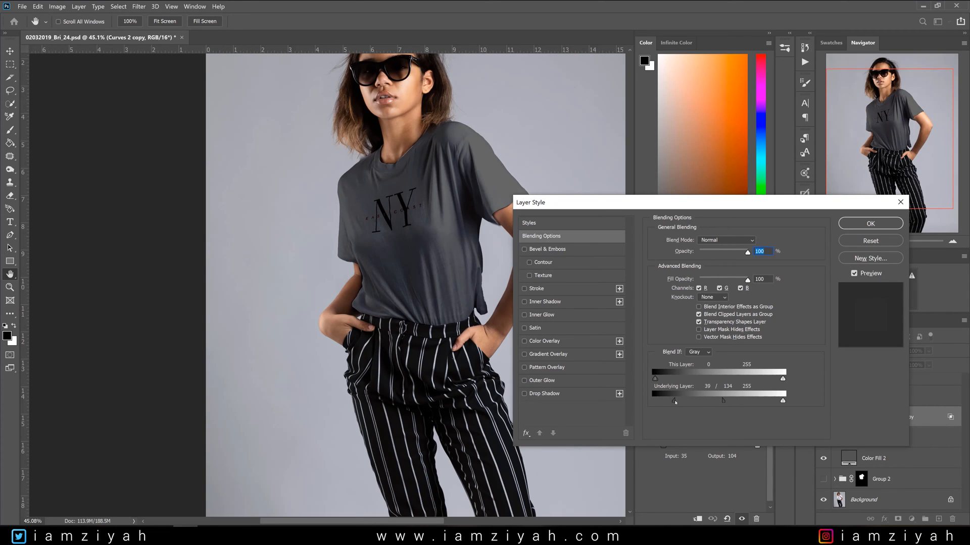
left_click_drag(723, 401, 720, 402)
left_click(871, 223)
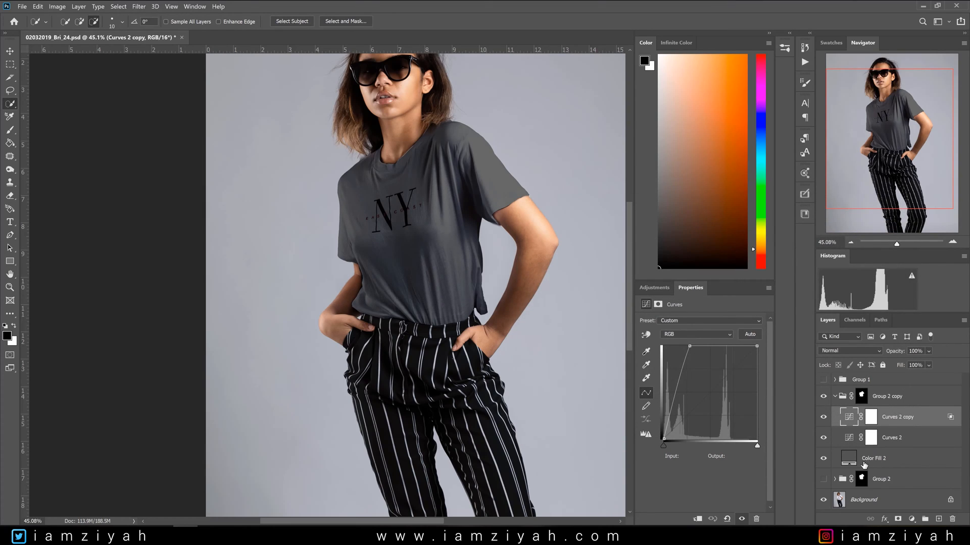
Darken the Color Fill 2 layer in Group 2 copy to grey 383838.
left_click(853, 459)
double_click(852, 460)
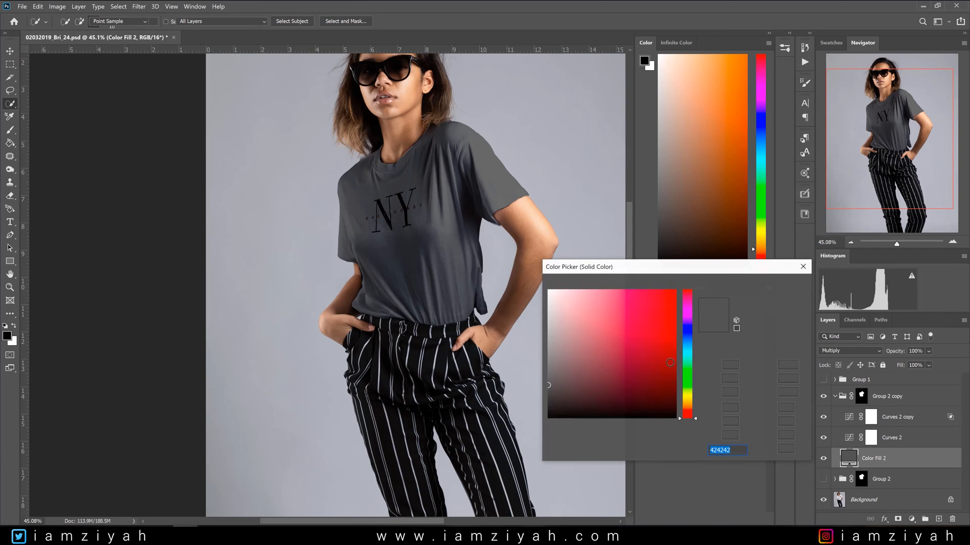
left_click(549, 399)
left_click_drag(549, 398, 550, 390)
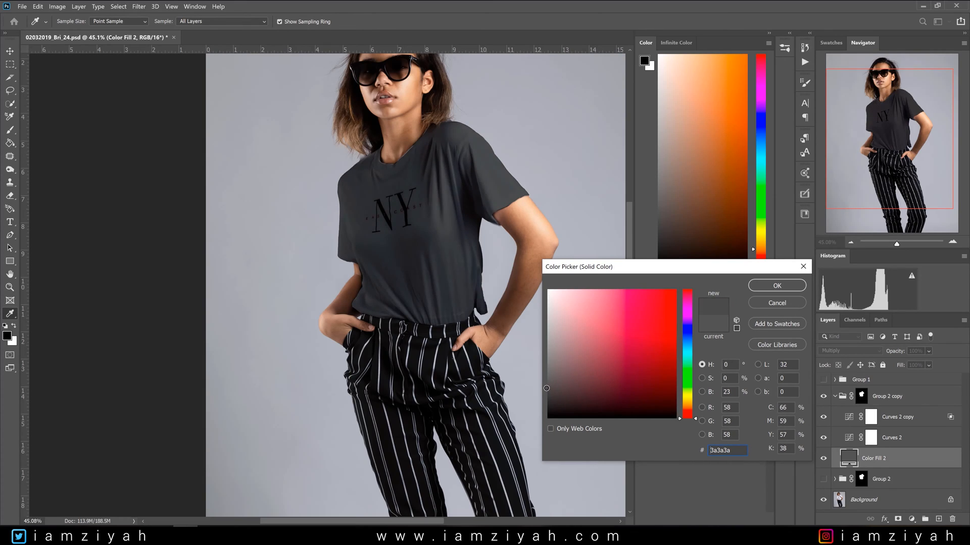
left_click_drag(550, 391, 549, 390)
left_click(774, 287)
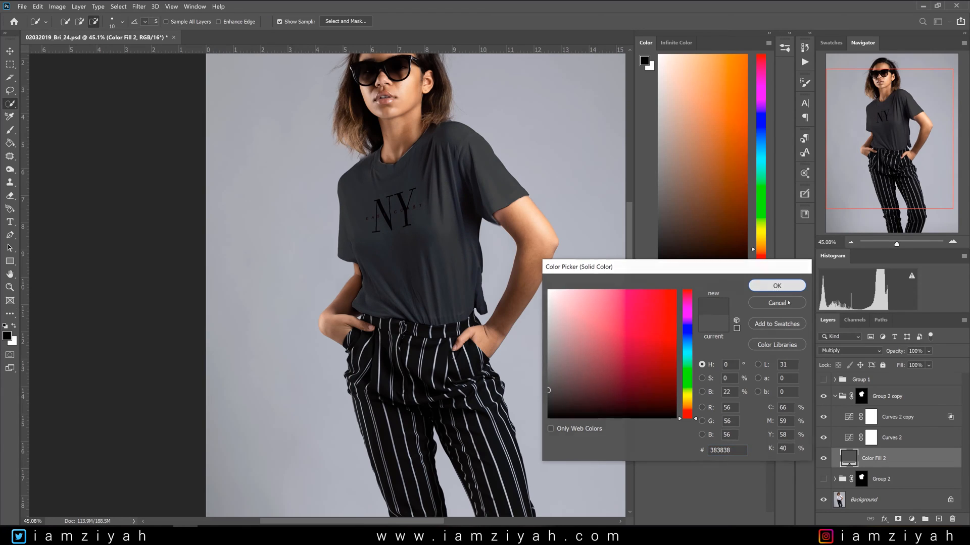
Strengthen the shirt's highlights by lowering the upper value of Curves 2 copy's split Underlying Layer shadow slider in Blend If.
left_click(932, 421)
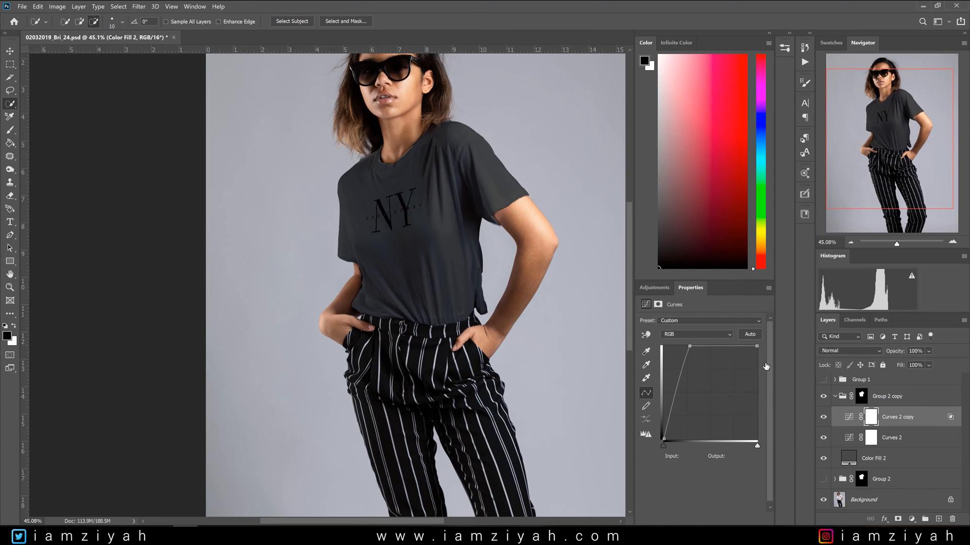
key("h")
double_click(926, 420)
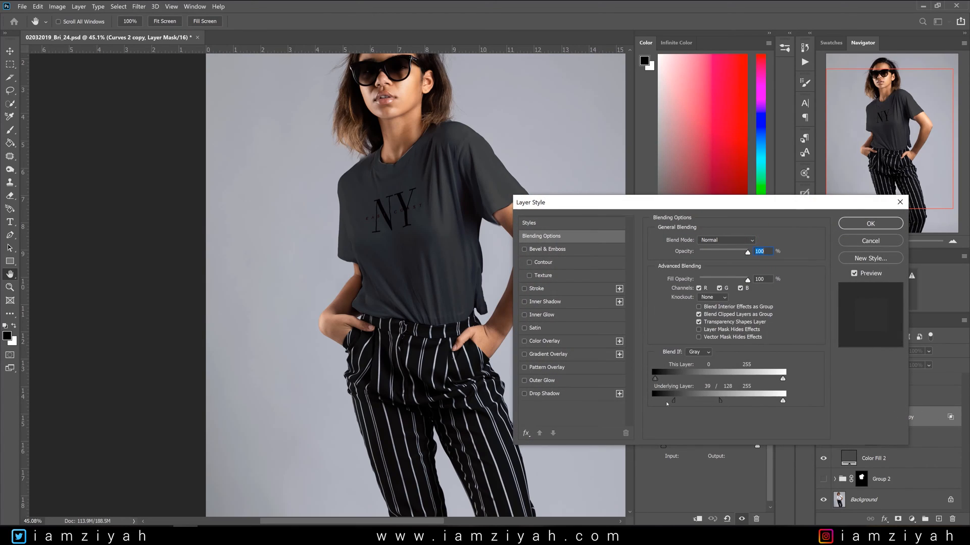
left_click_drag(720, 401, 694, 404)
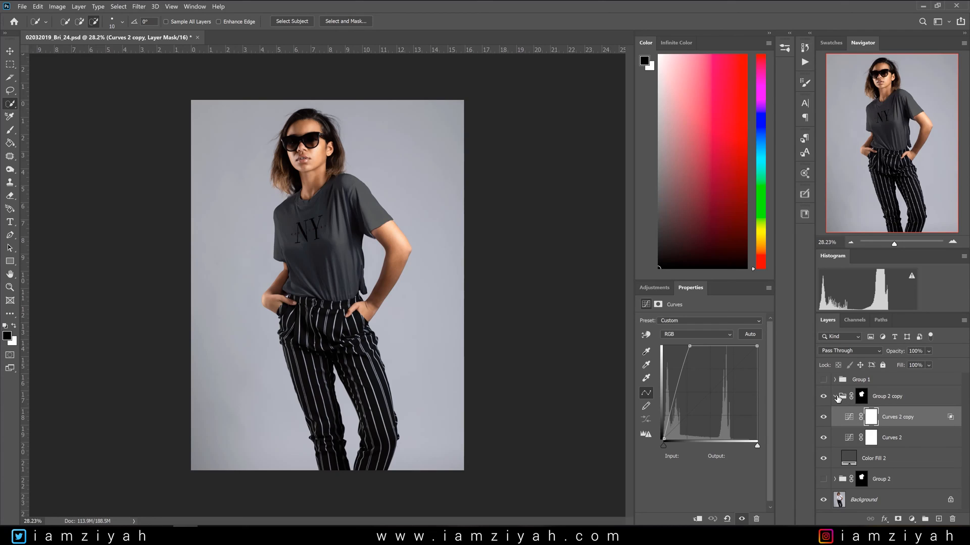
Collapse and hide the dark grey Group 2 copy, and expand and show the orange Group 2.
left_click(835, 397)
left_click(835, 417)
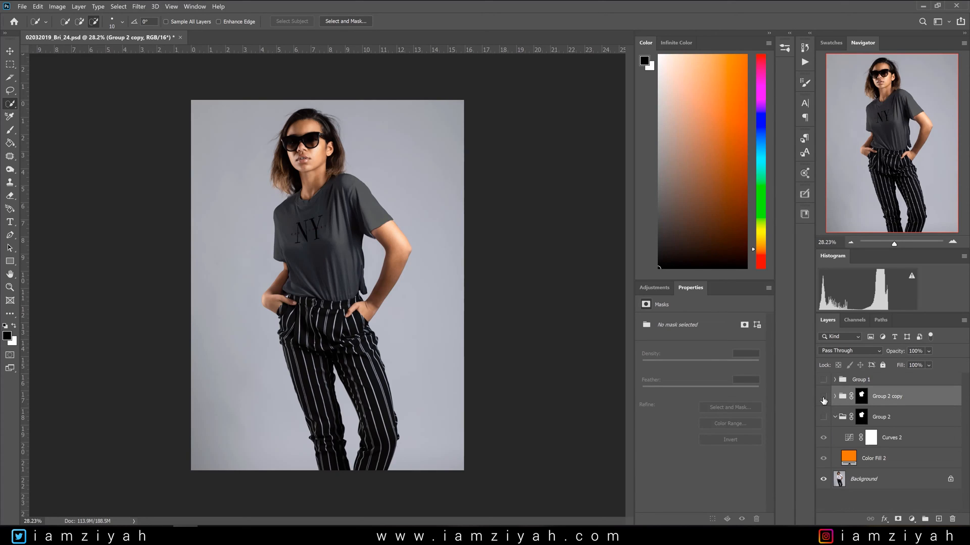
left_click(824, 398)
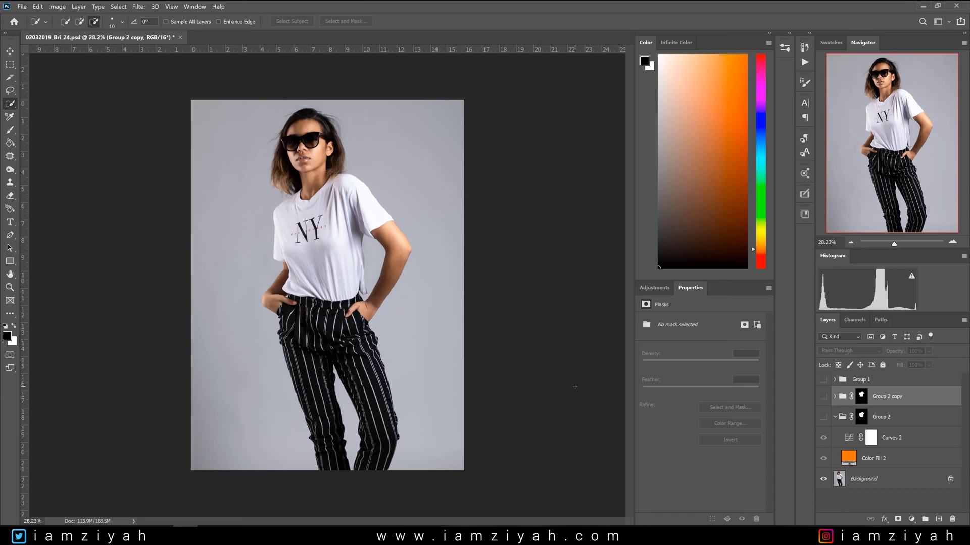
left_click(823, 417)
Recolour Group 2's orange Color Fill 2 with a muted magenta around a56fa1 and try a slightly different hue.
double_click(848, 458)
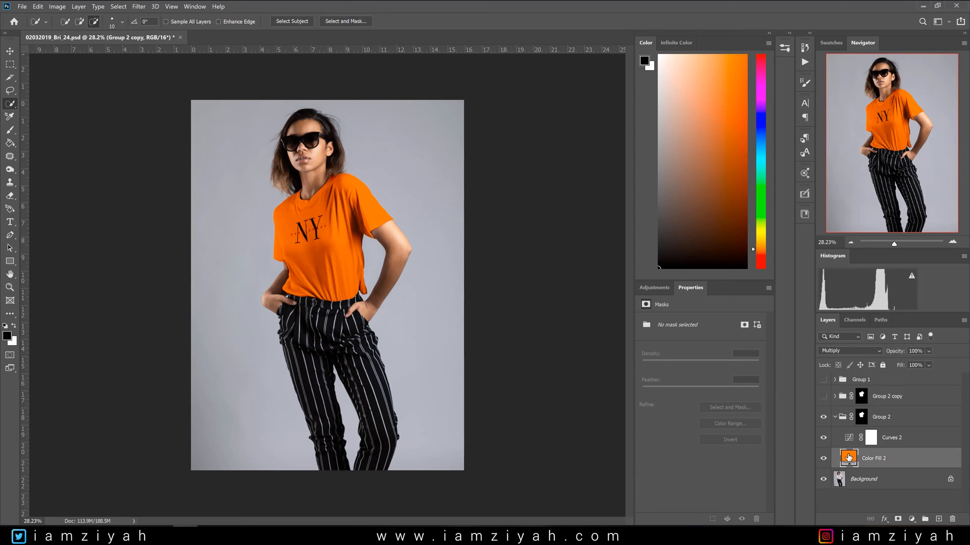
left_click_drag(683, 412, 690, 313)
left_click_drag(622, 312, 595, 334)
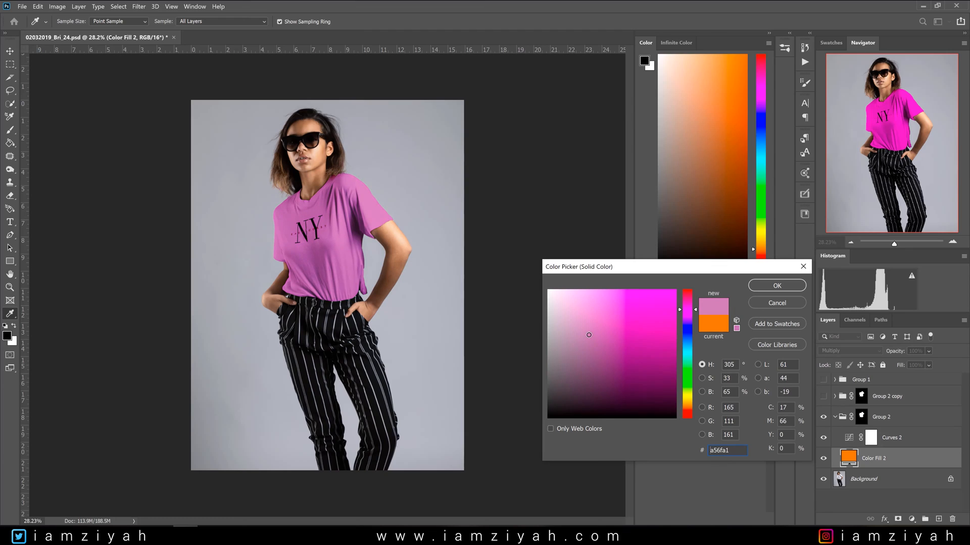
mouse_move(696, 314)
left_mouse_down()
mouse_move(696, 414)
mouse_move(688, 304)
left_mouse_up()
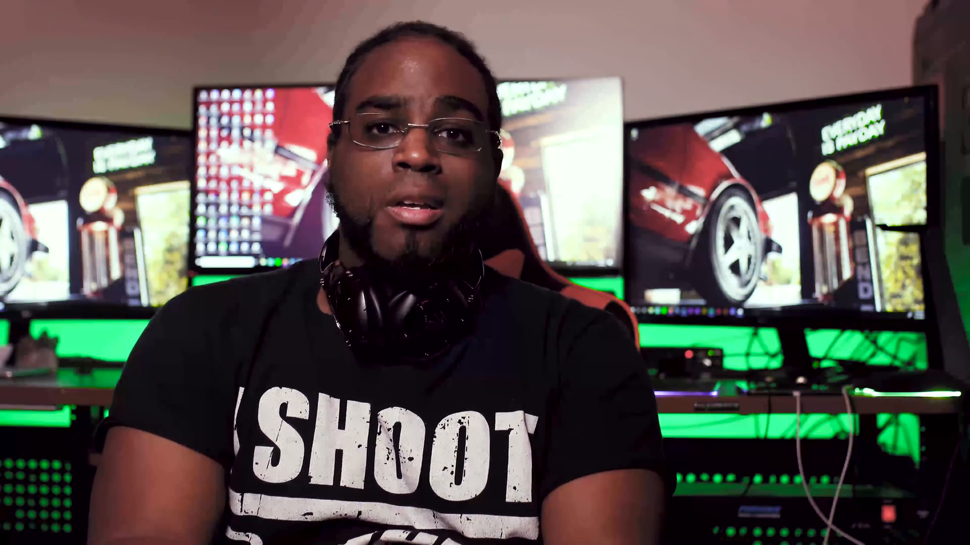